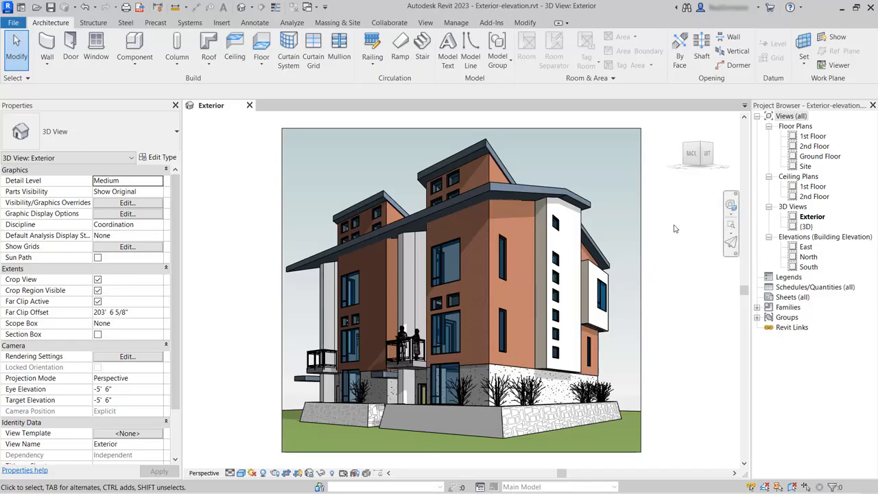
Open the 1st Floor plan and examine the east elevation marker's body and its view arrow
click(808, 137)
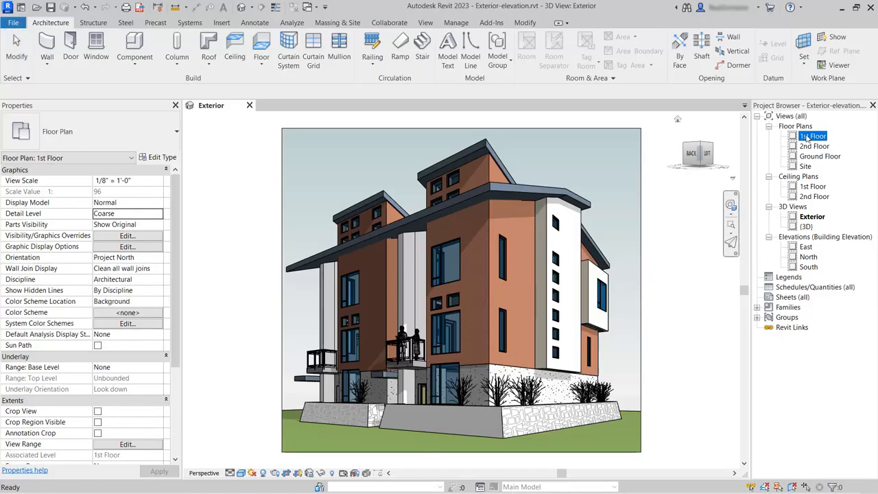
double_click(808, 136)
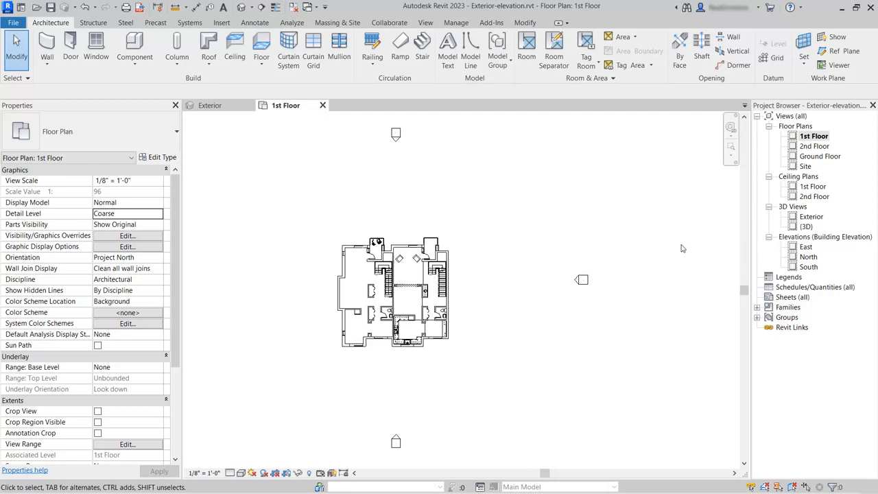
click(583, 281)
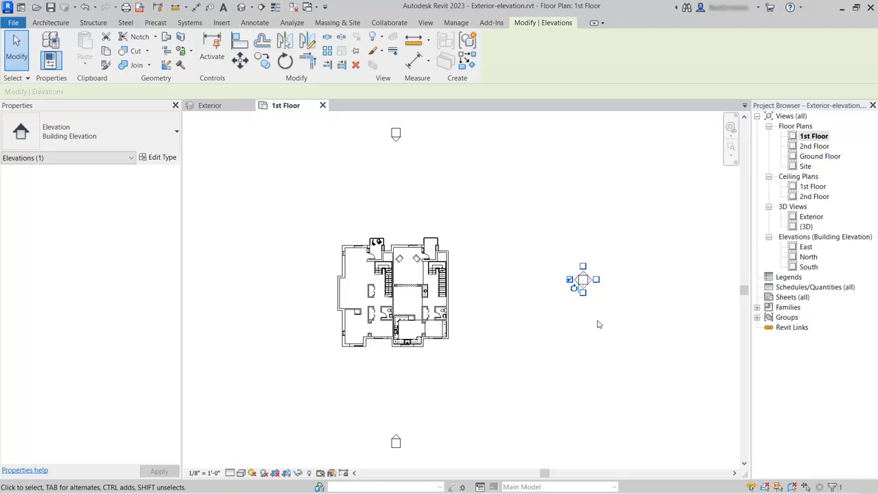
click(624, 313)
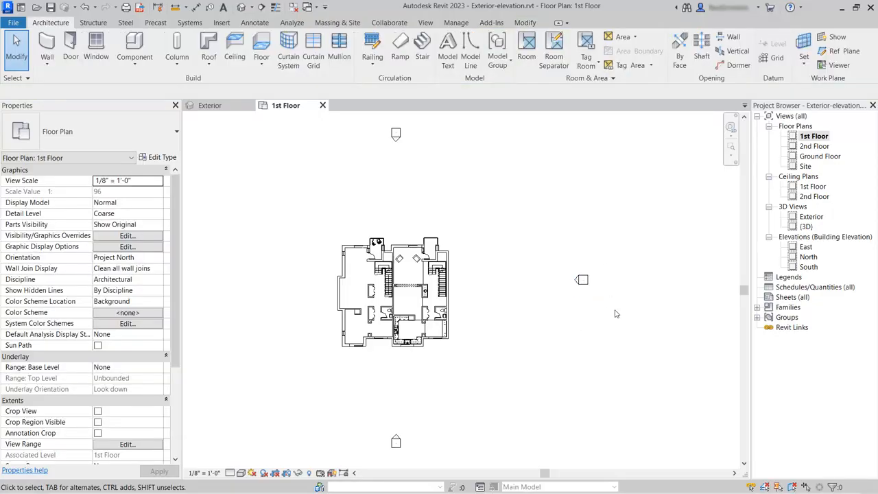
click(576, 285)
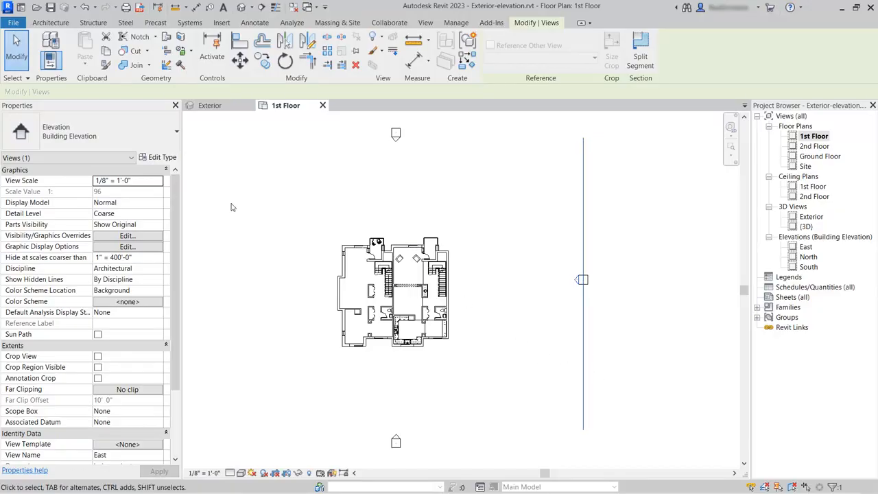
click(629, 341)
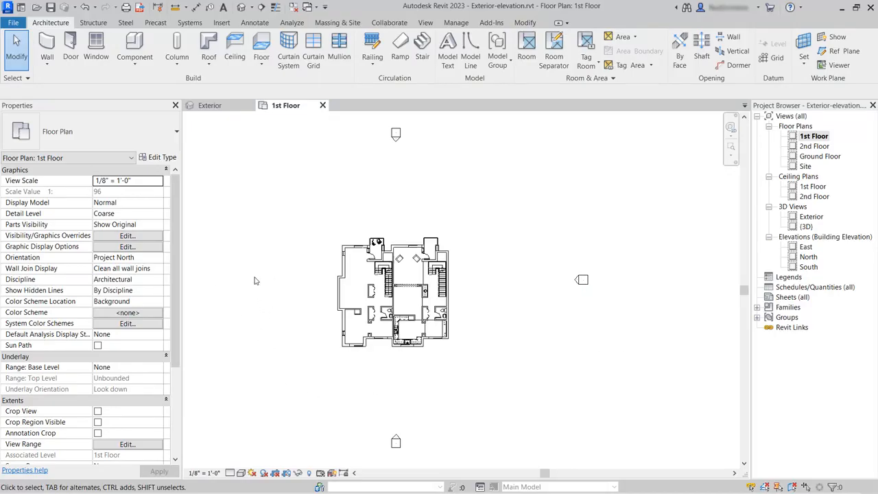
Place a Building Elevation marker in the 1st Floor plan outside the west wall, facing the building, and end the command
click(423, 23)
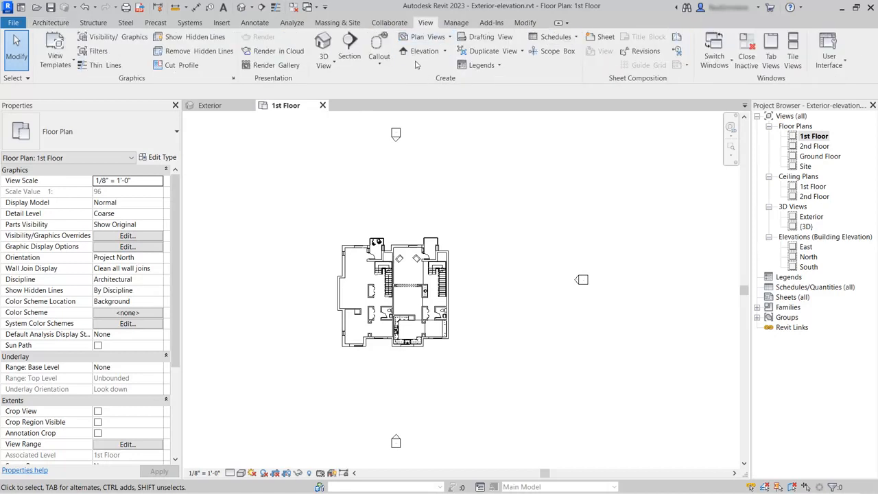
click(416, 53)
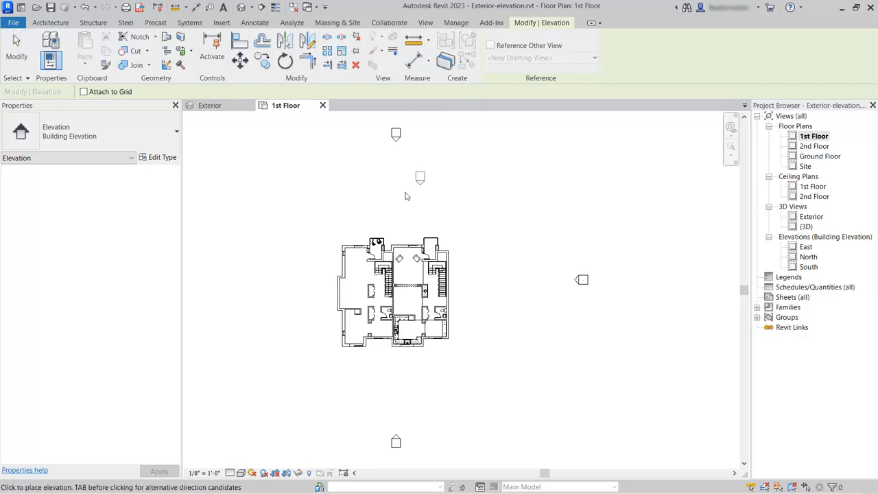
scroll(397, 192, up, 2)
scroll(374, 206, up, 2)
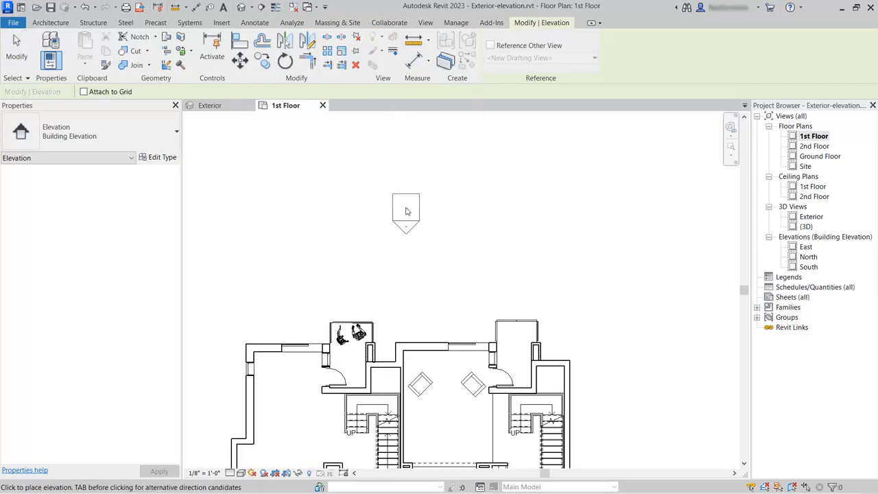
mouse_move(403, 207)
middle_down()
mouse_move(517, 172)
mouse_move(549, 150)
middle_up()
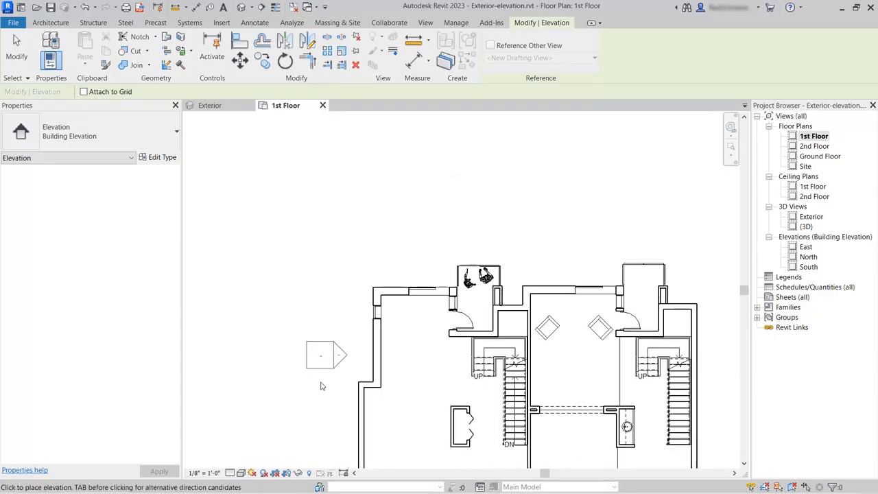
middle_drag(402, 220, 452, 127)
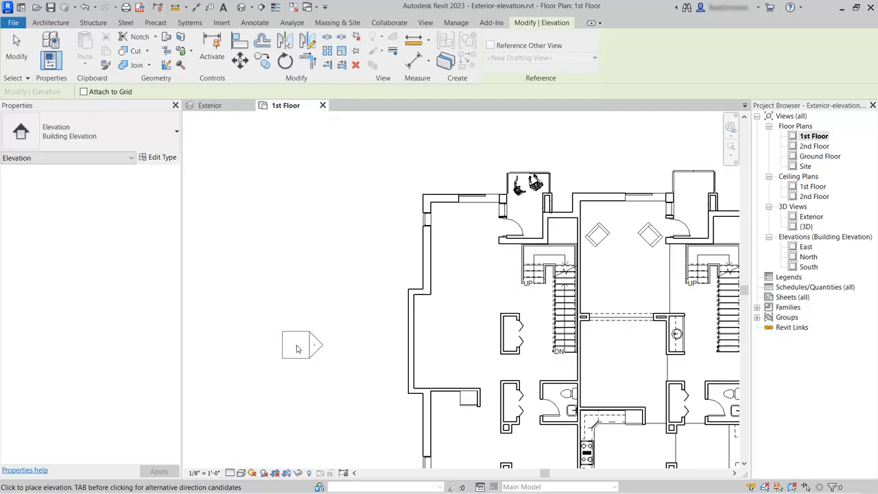
click(296, 348)
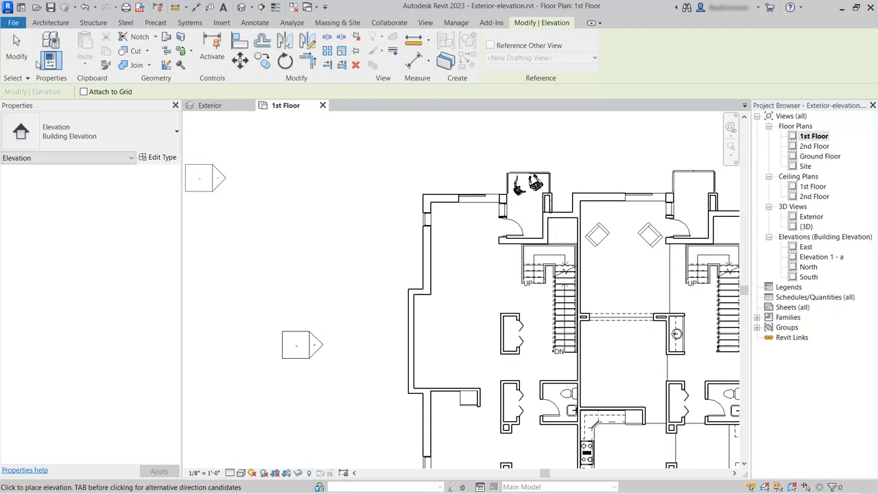
click(18, 48)
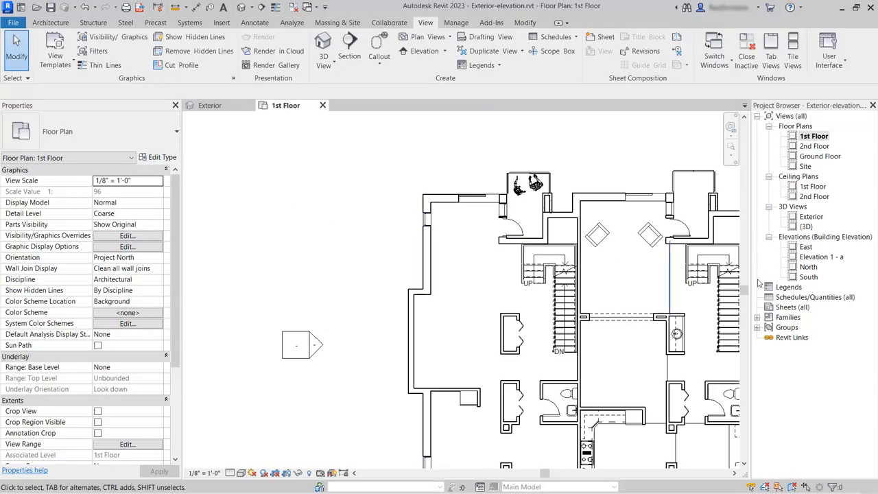
Rename the new elevation view Elevation 1 - a as West and open it
right_click(819, 258)
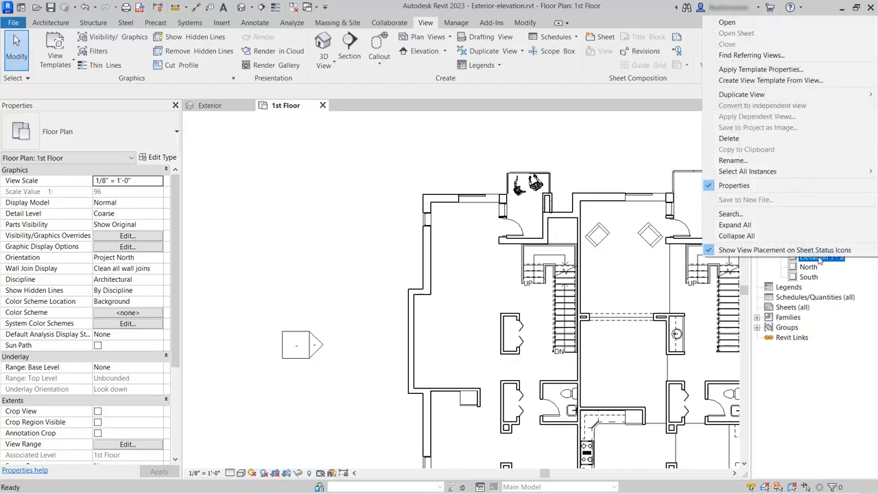
click(740, 160)
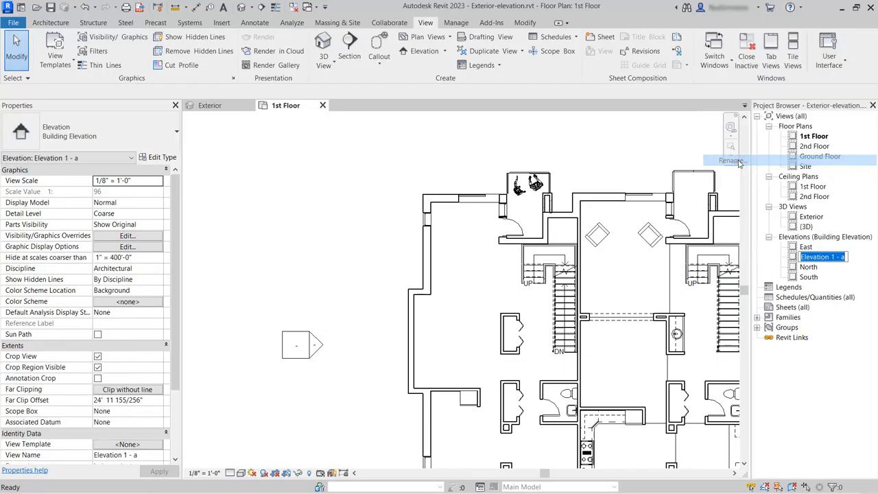
text(West)
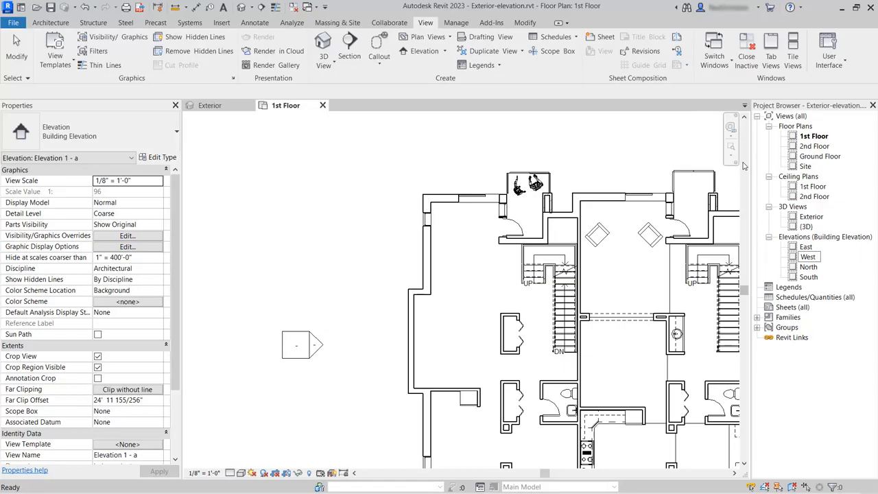
key(Return)
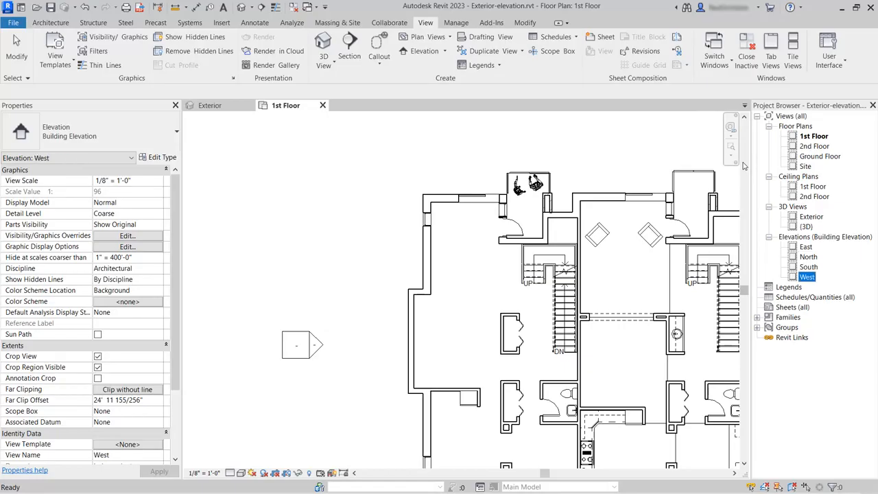
double_click(806, 277)
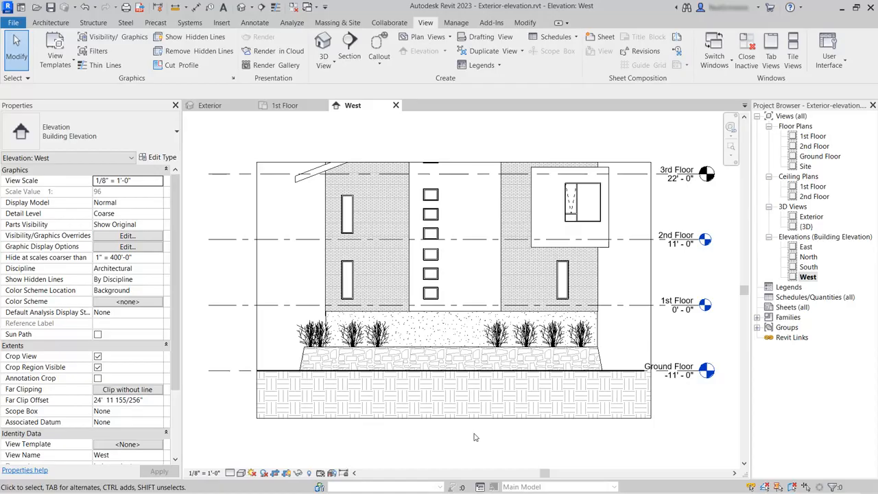
Fit the West elevation's crop region around the full roof, trimming the ground below and the left side, and hide the crop region
click(646, 330)
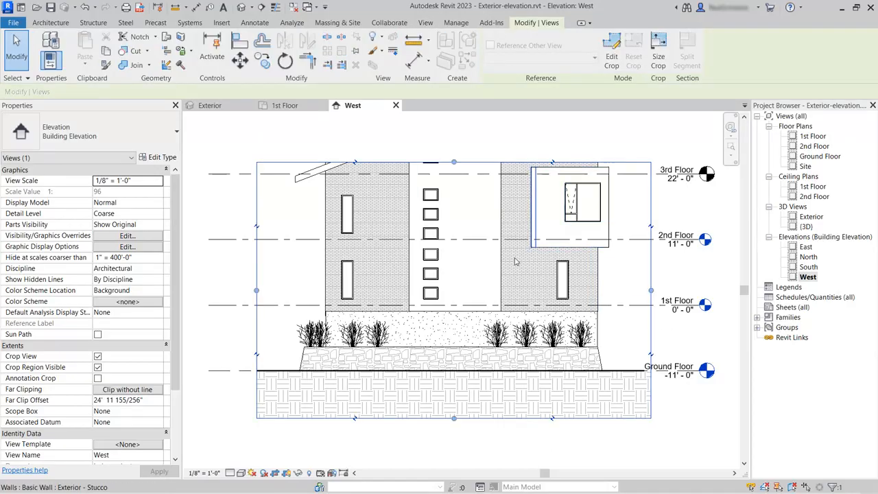
click(455, 163)
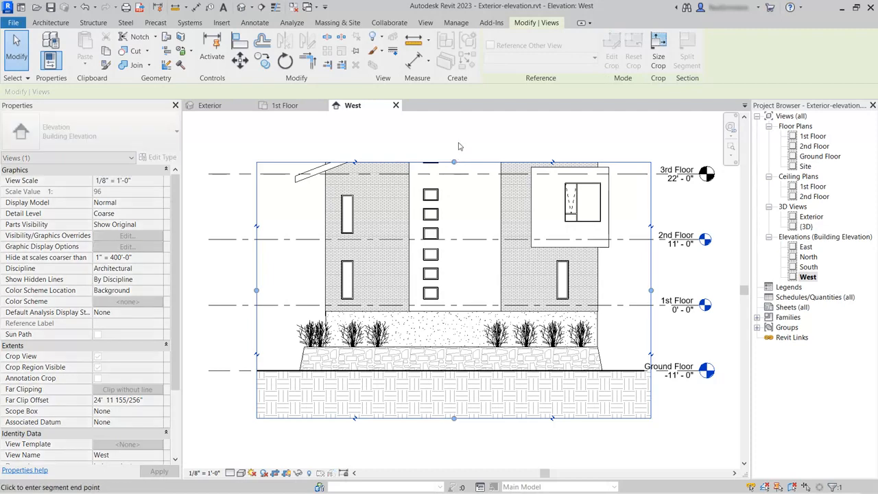
click(461, 114)
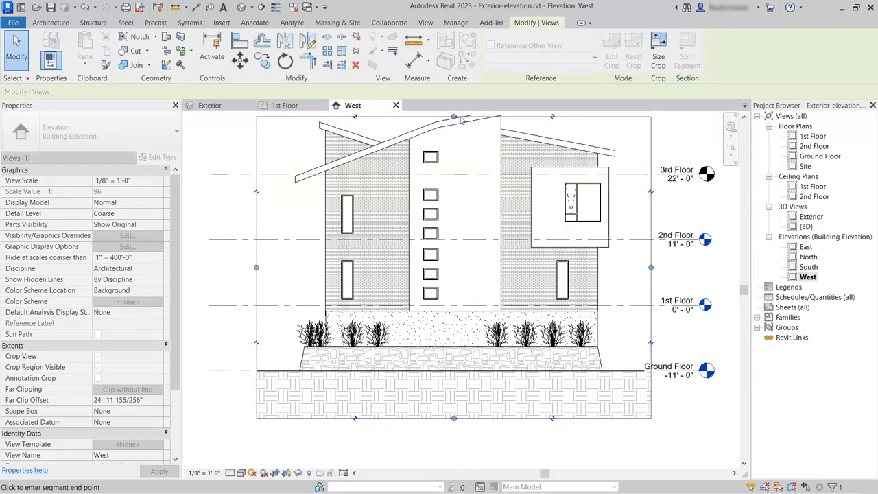
middle_drag(464, 157, 459, 198)
click(450, 134)
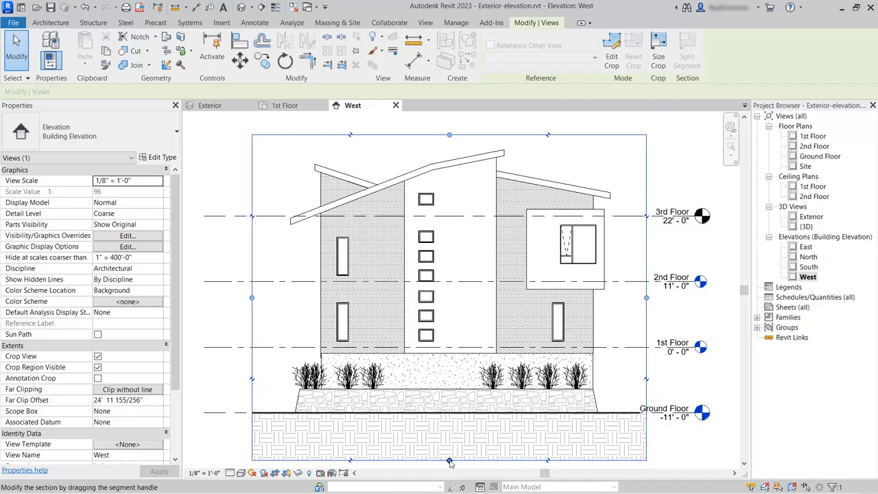
click(450, 460)
drag(452, 443, 451, 428)
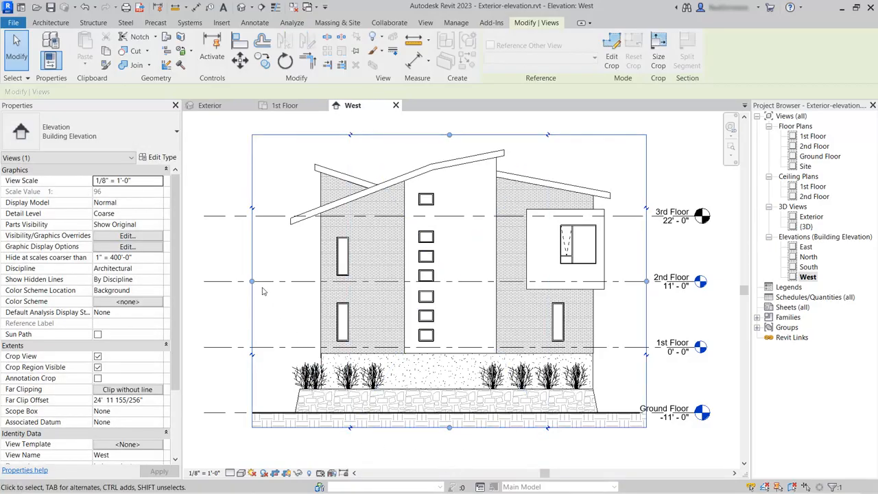
drag(252, 281, 268, 281)
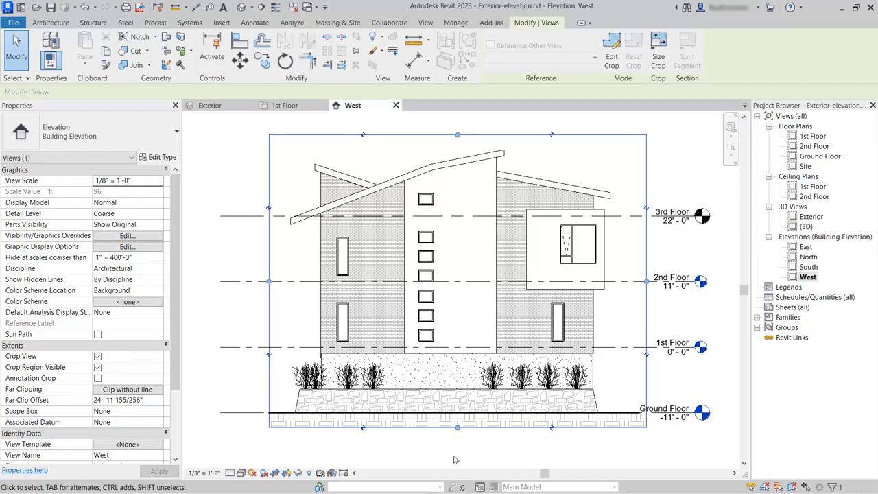
click(454, 459)
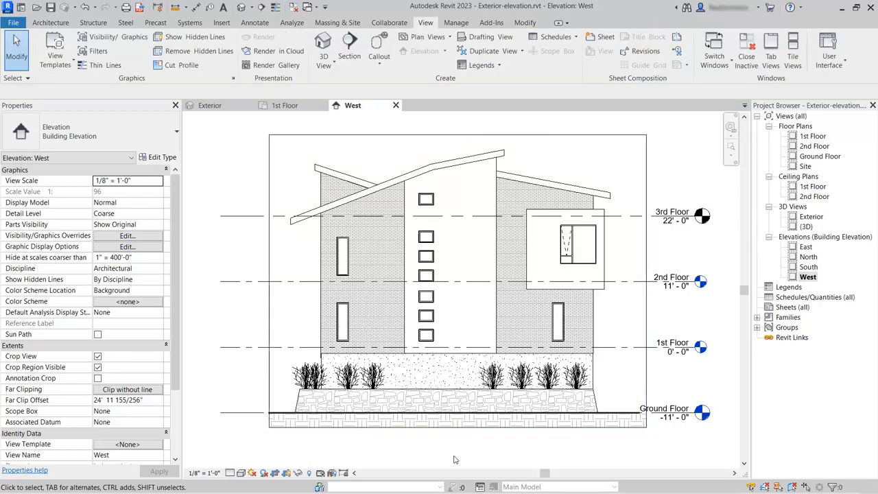
click(287, 473)
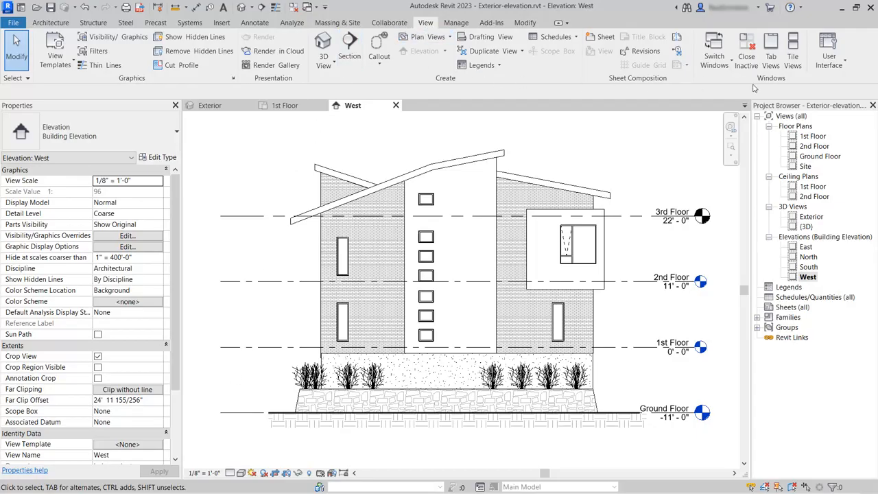
Tile the West, 1st Floor and Exterior views and fit their contents in the windows
click(793, 52)
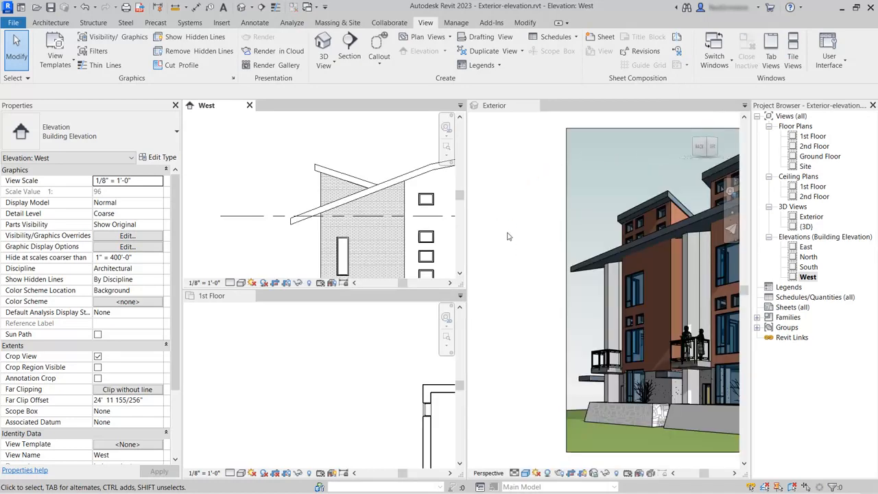
click(447, 148)
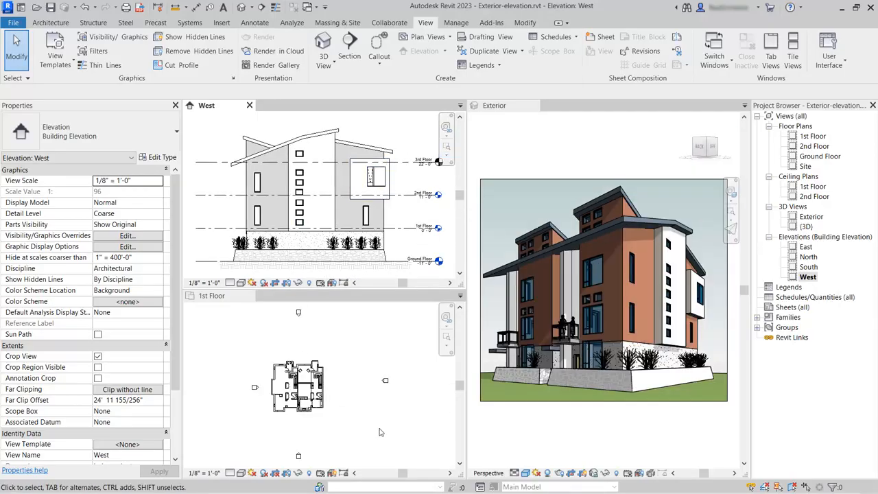
scroll(244, 410, up, 3)
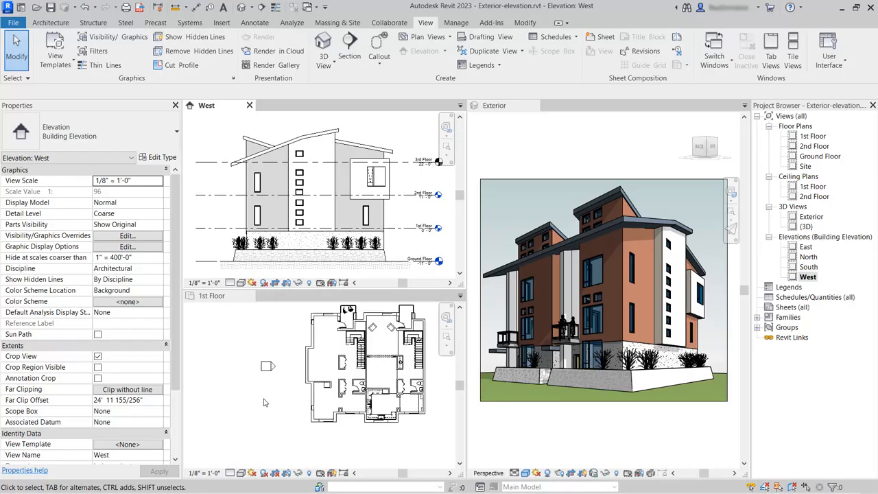
Extend the West elevation's far clip plane in the 1st Floor plan to an offset of about 46', beyond the balcony with the figures
click(266, 401)
scroll(272, 389, up, 2)
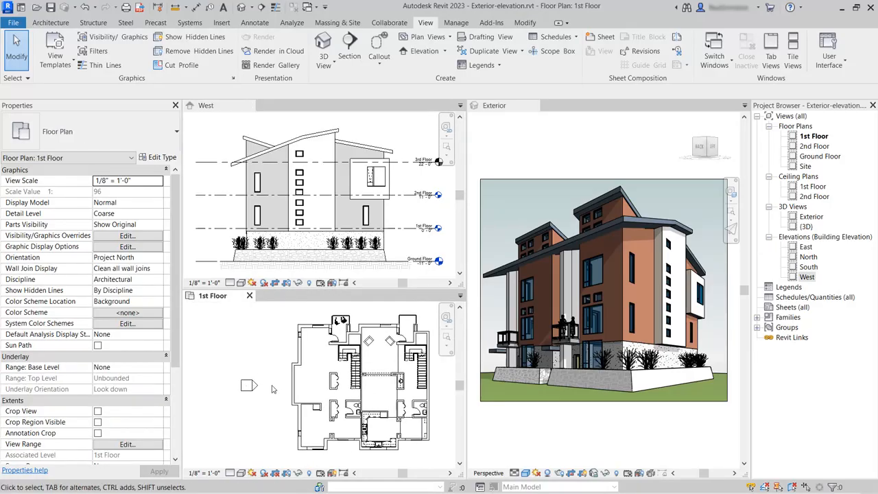
click(253, 386)
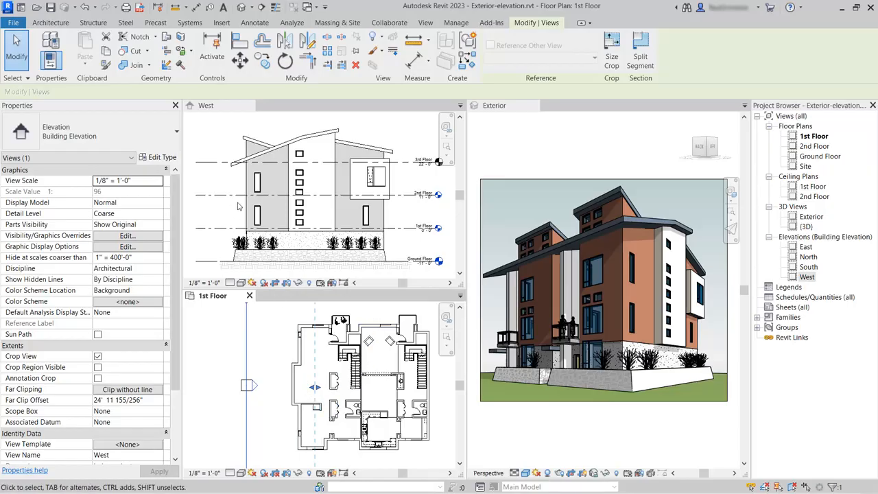
drag(316, 388, 371, 387)
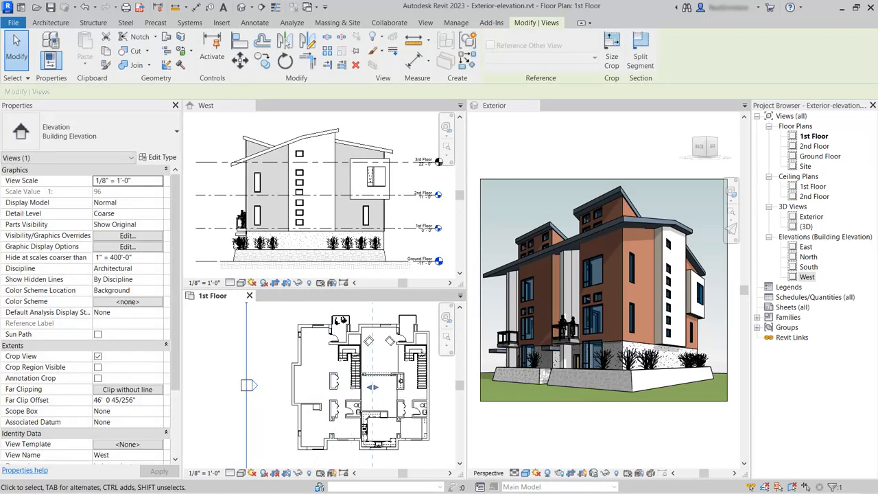
click(220, 367)
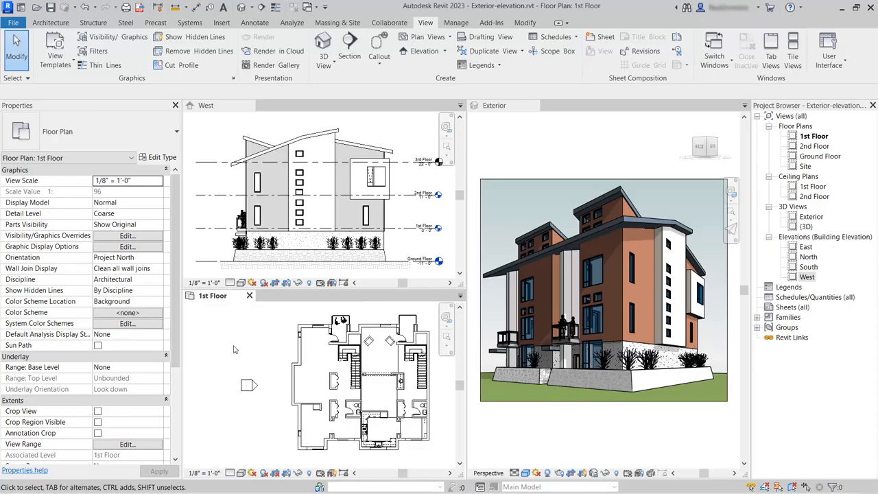
Close the 1st Floor and Exterior views, leaving only the West elevation open
click(249, 295)
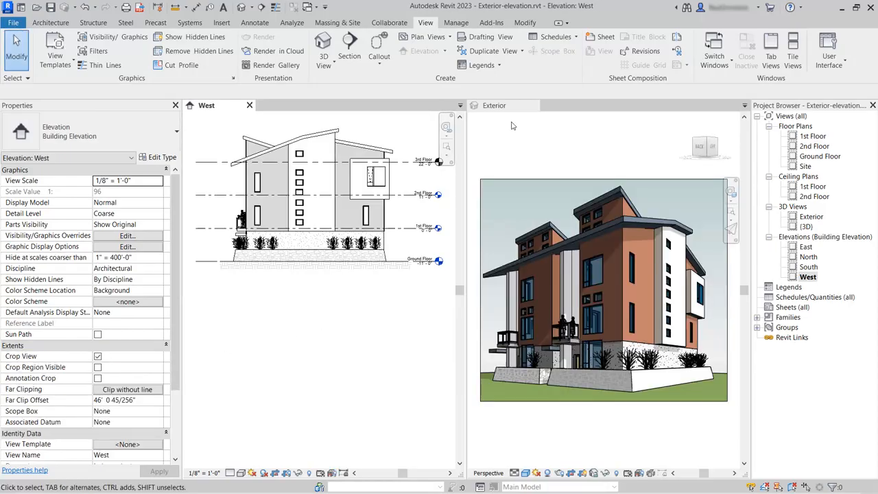
click(535, 105)
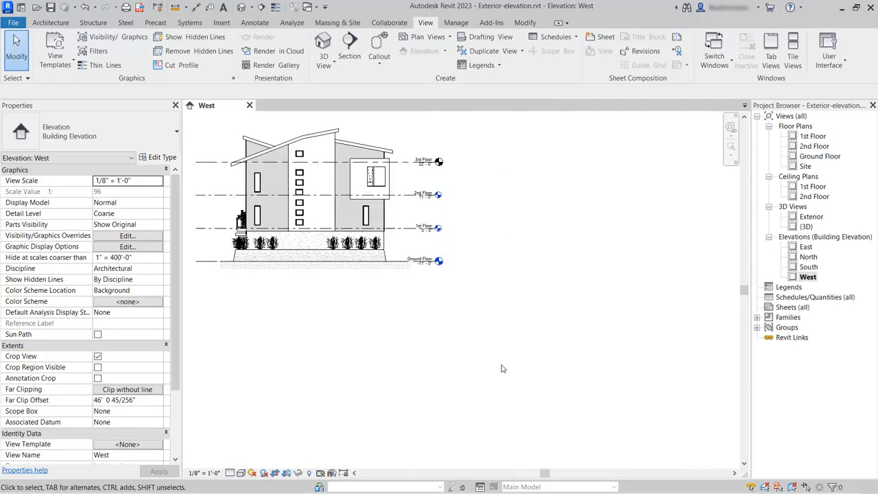
Fit the West elevation in the window and hide its Planting category through the view's visibility overrides
click(731, 149)
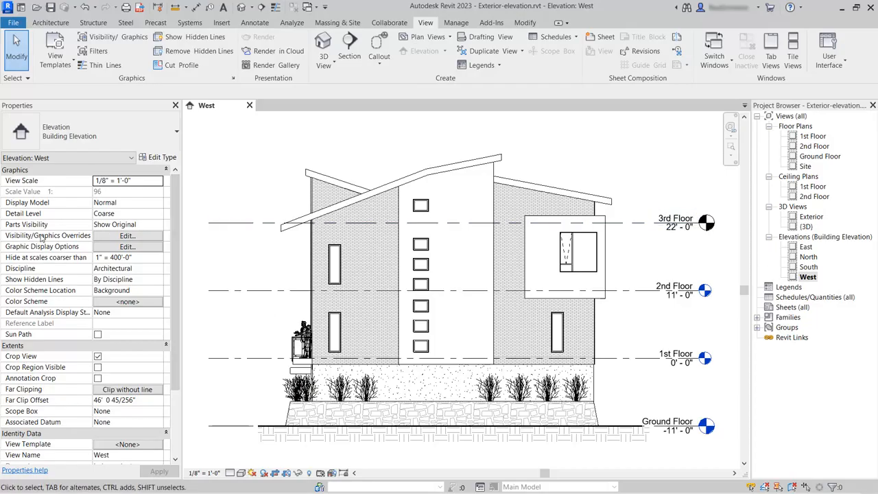
click(126, 236)
click(127, 237)
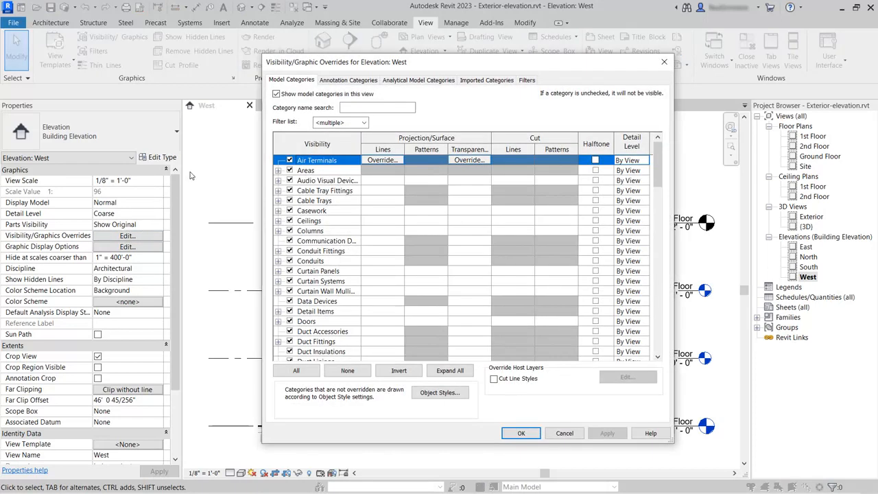
drag(432, 68, 523, 57)
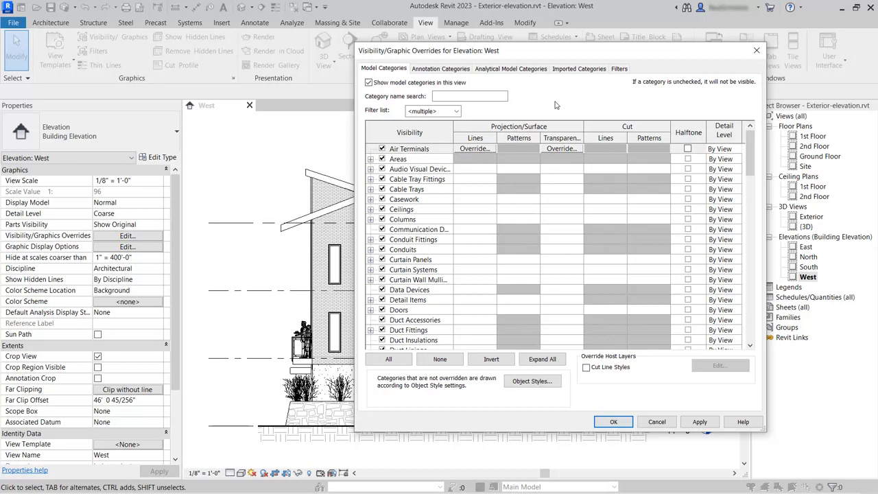
click(463, 96)
text(plant)
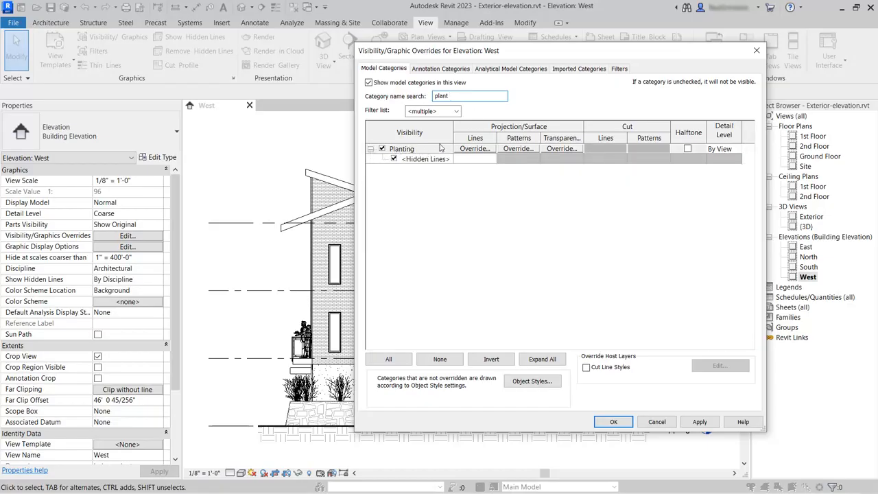
click(382, 148)
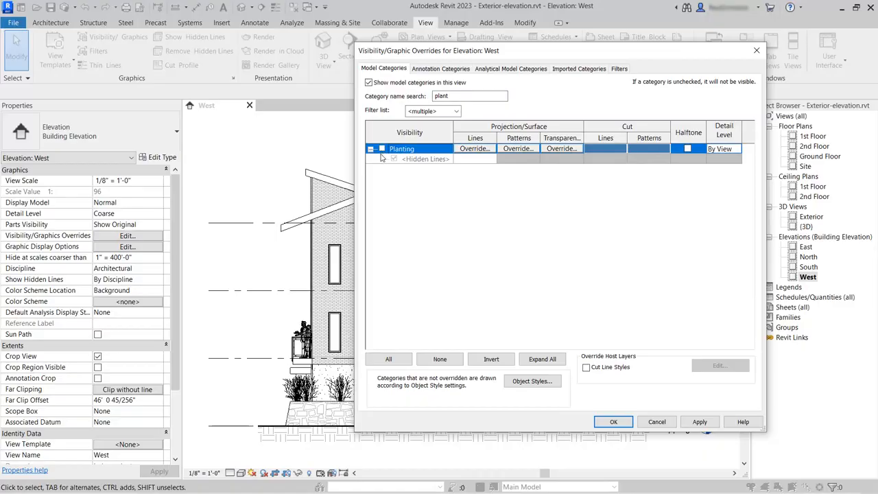
click(699, 421)
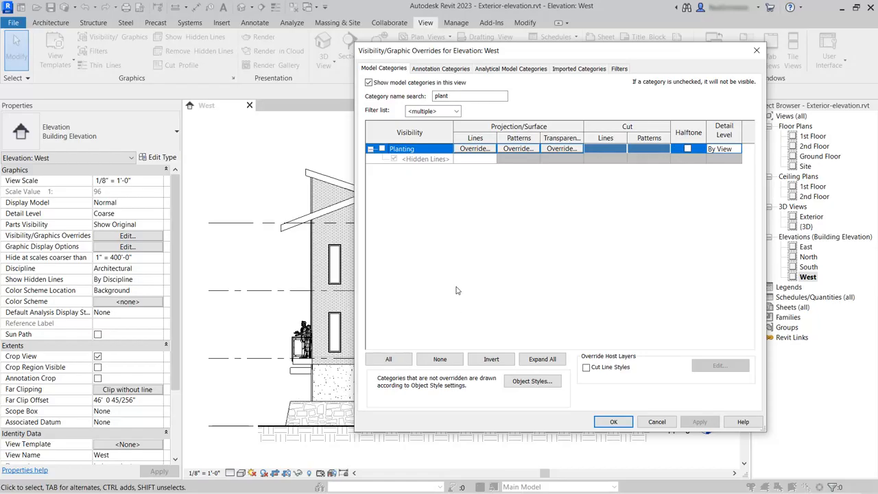
Hide the Site category in the West elevation as well and close the visibility overrides
drag(454, 98, 418, 98)
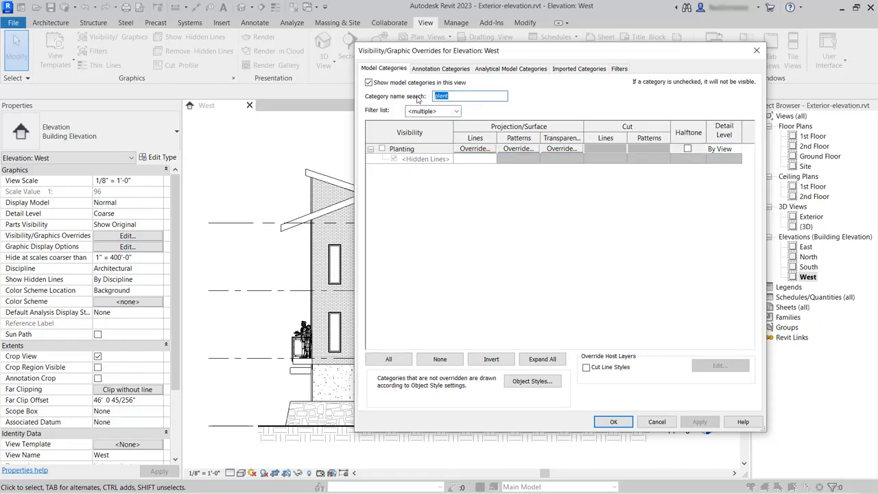
text(site)
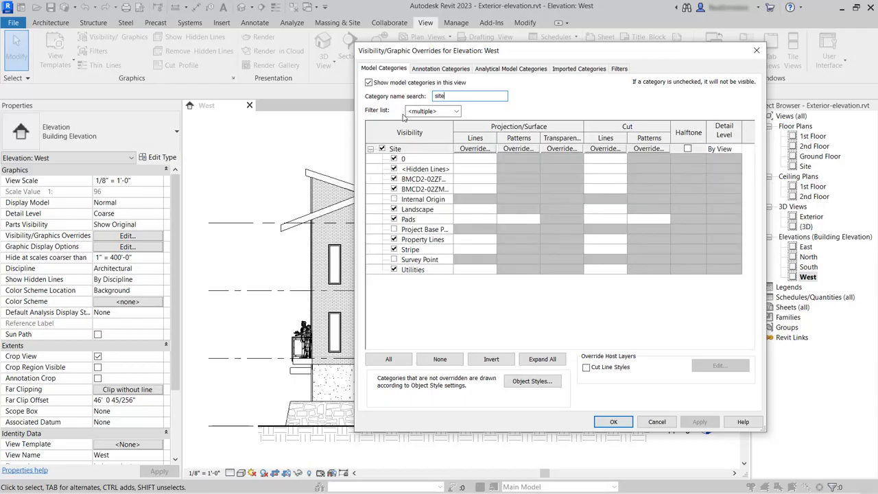
click(382, 149)
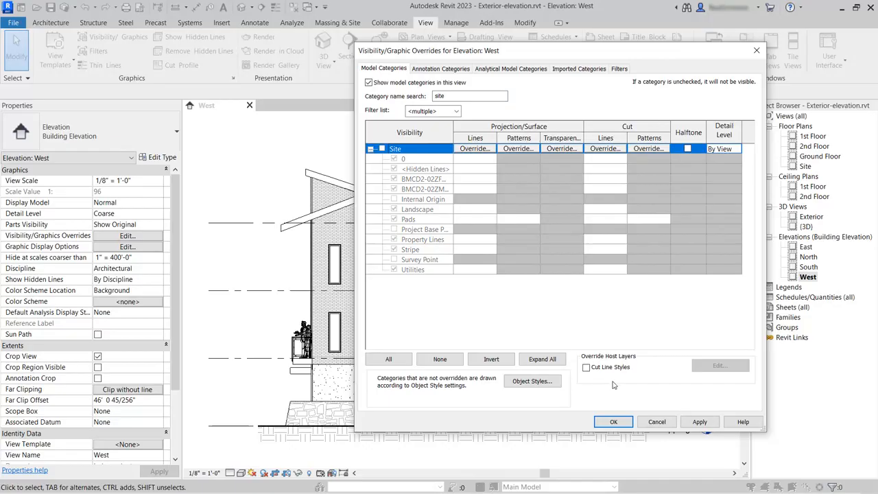
click(700, 422)
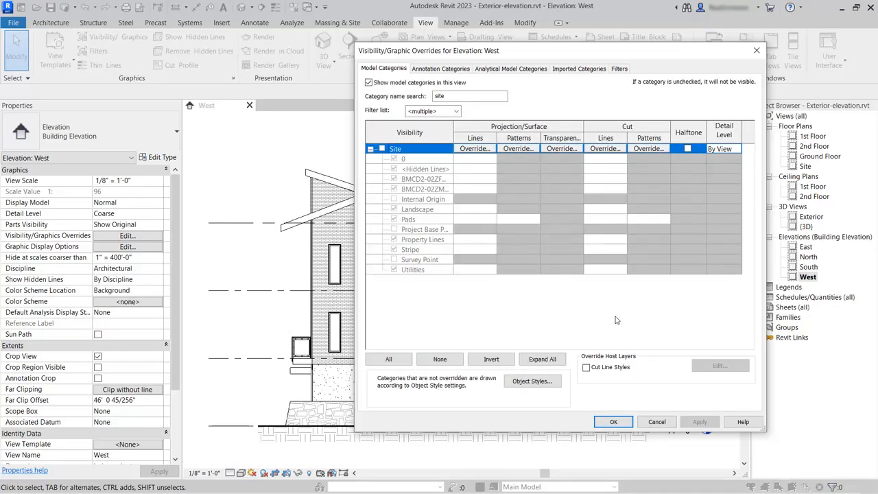
click(613, 422)
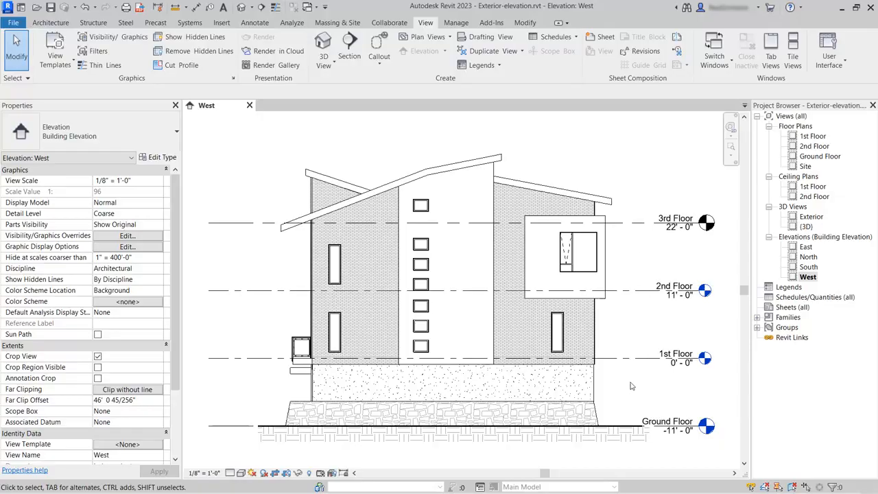
Hide the whole Levels category in the West elevation, starting from the 2nd Floor level
click(639, 299)
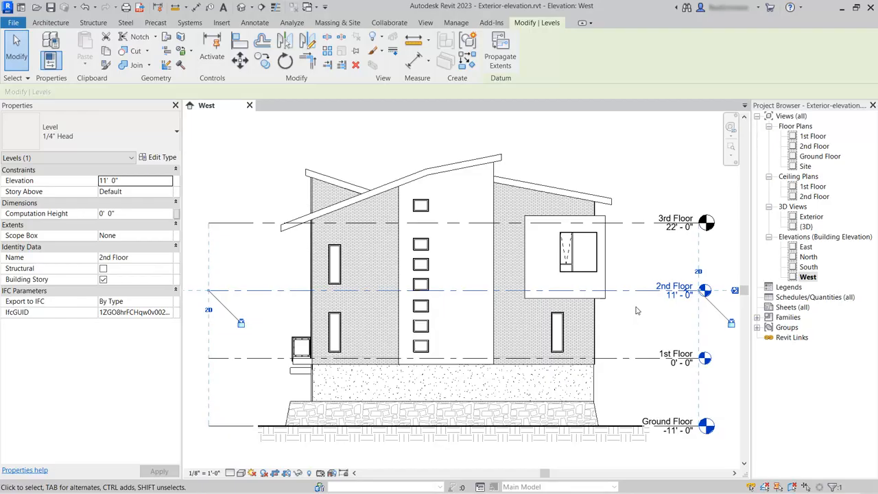
right_click(635, 293)
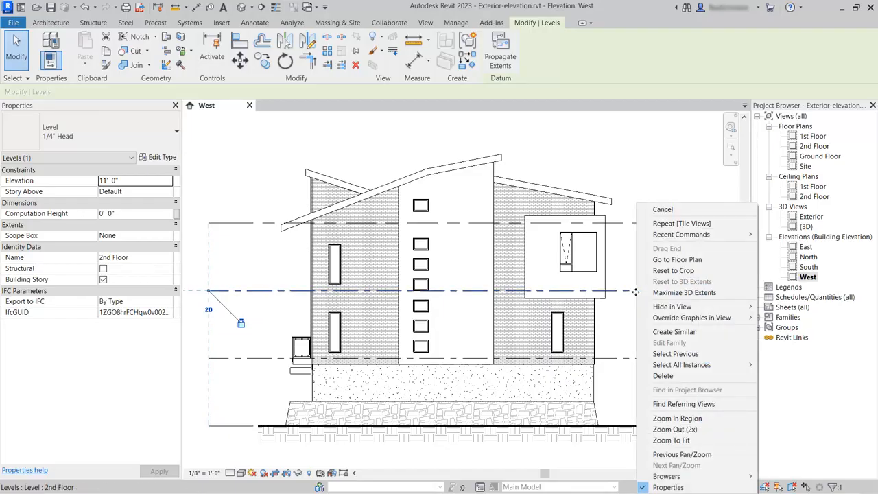
mouse_move(686, 306)
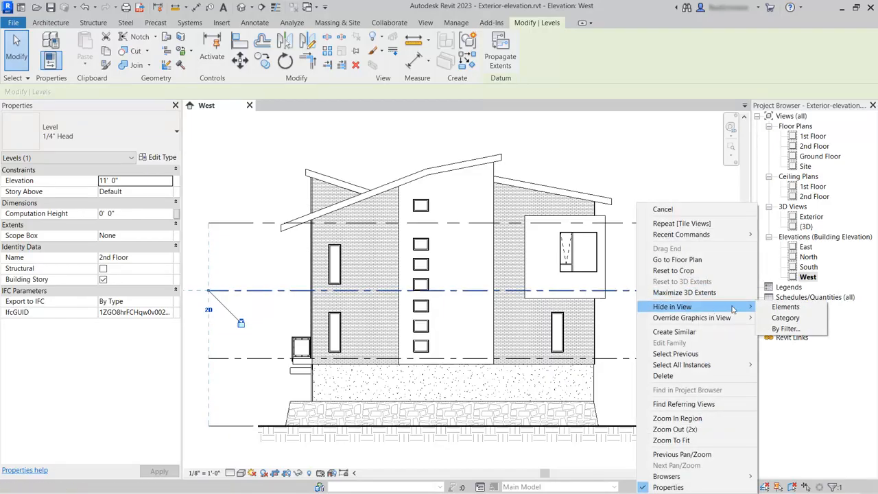
click(786, 318)
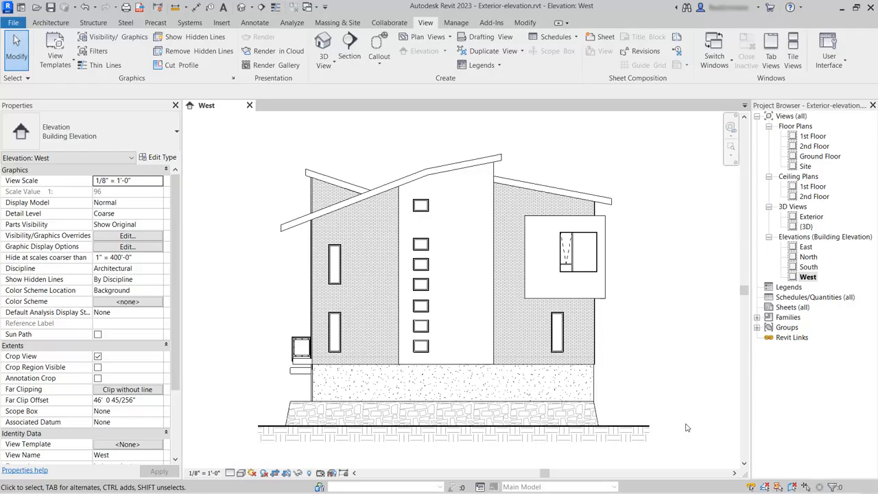
Override the Topography category's cut foreground pattern in the West elevation with a solid fill in grey RGB 128-128-128
click(128, 236)
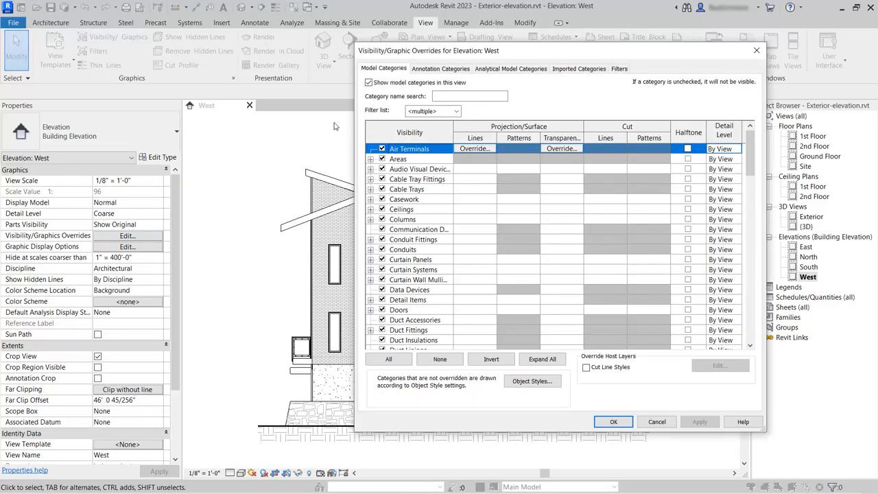
click(447, 96)
text(topo)
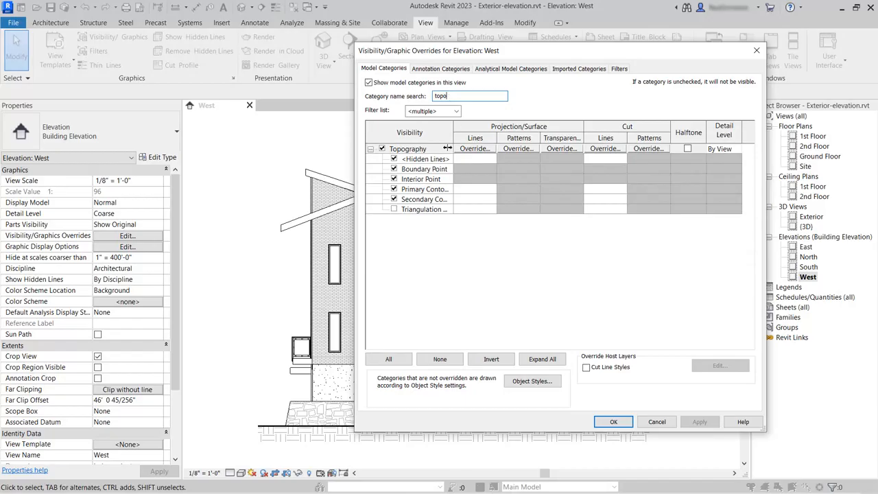
click(423, 152)
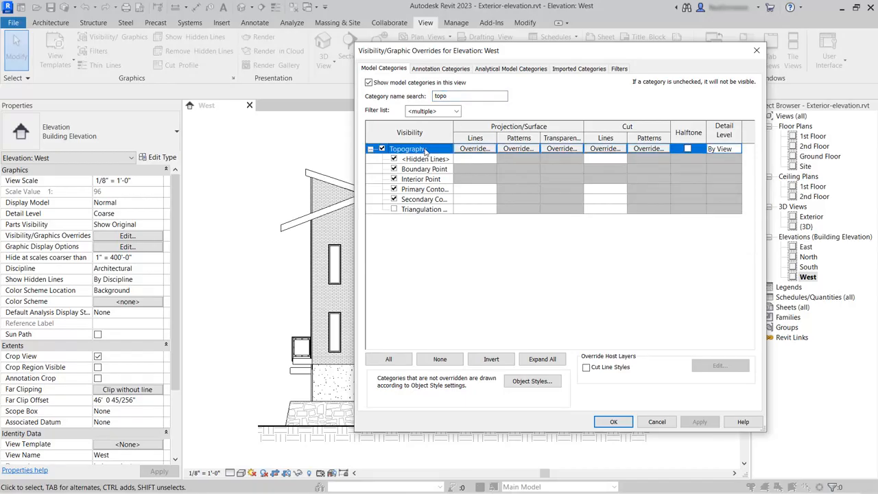
click(650, 149)
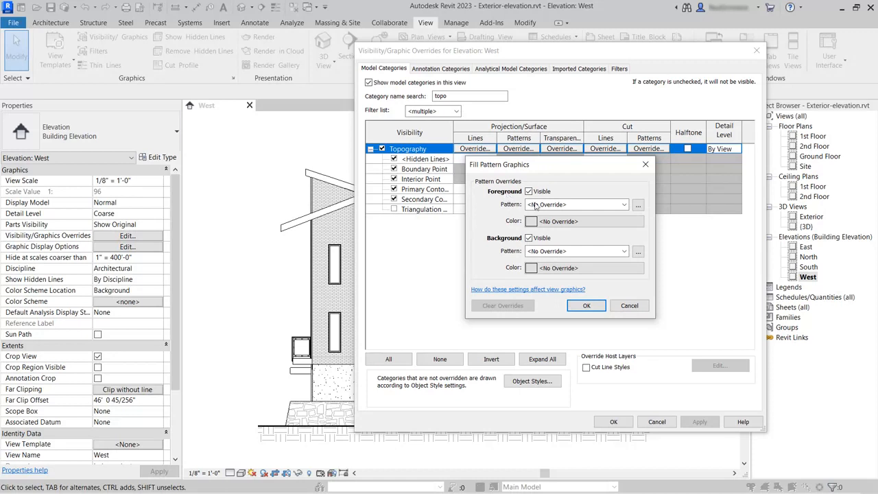
click(623, 204)
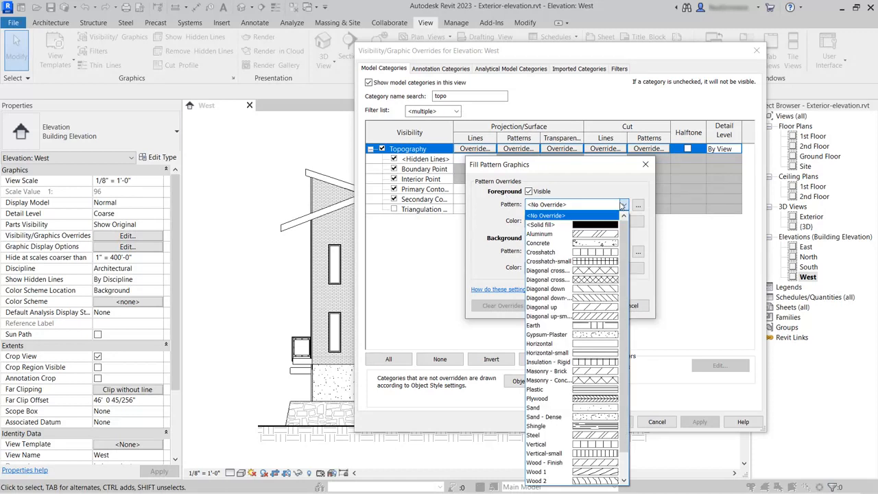
click(553, 223)
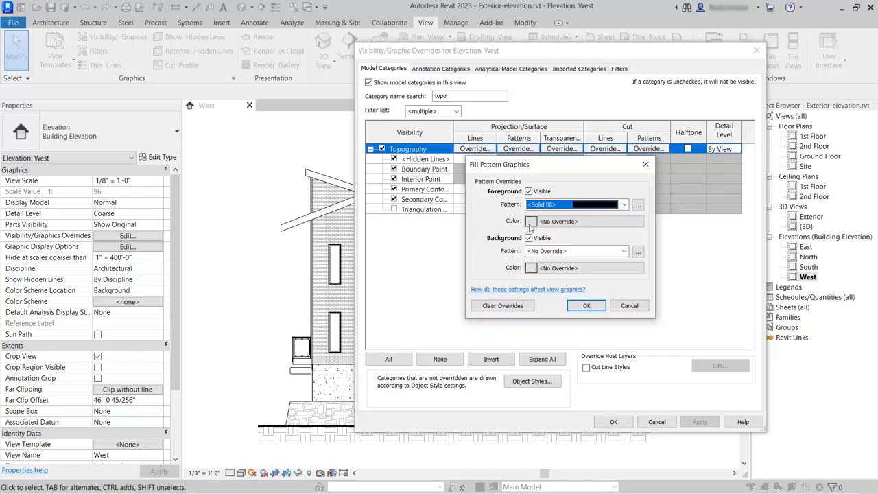
click(530, 225)
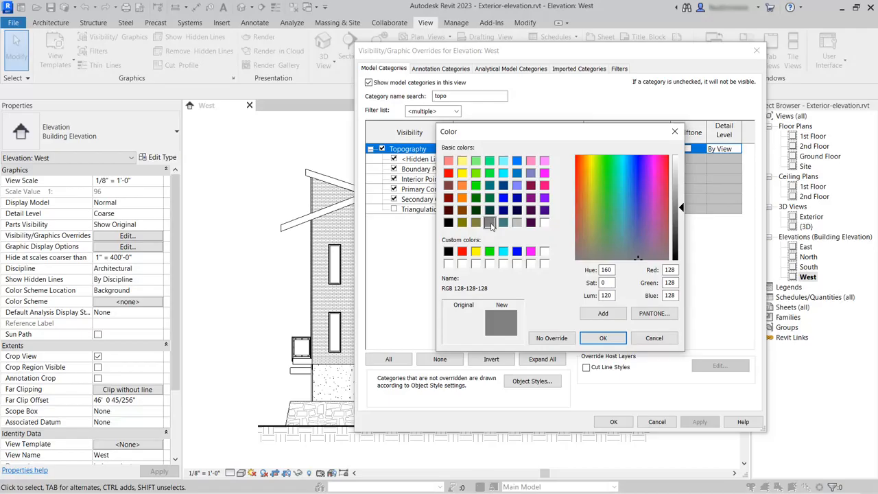
click(603, 337)
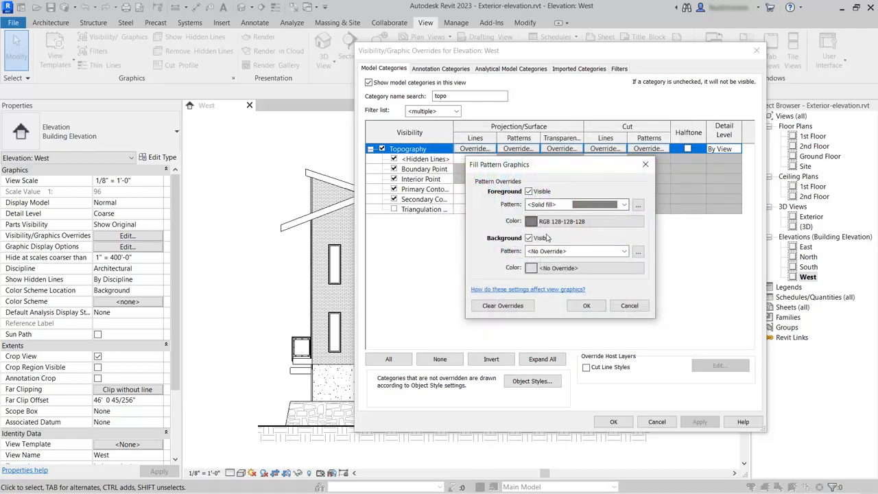
click(587, 305)
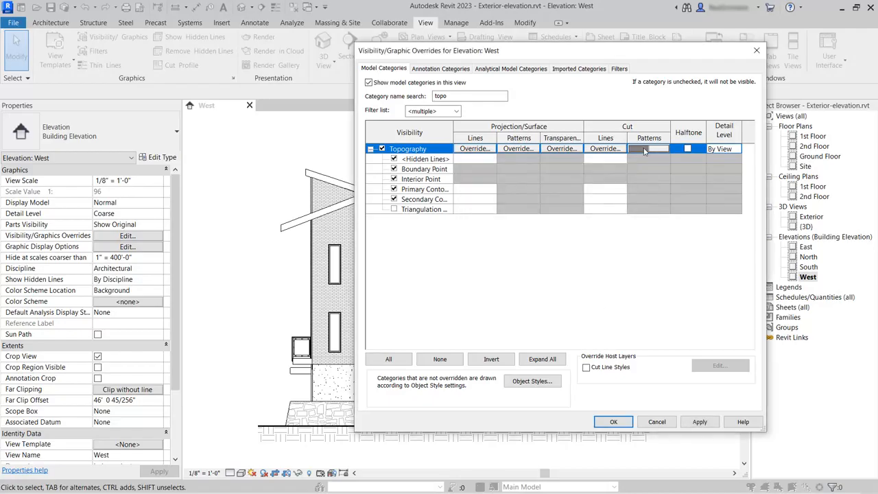
click(614, 422)
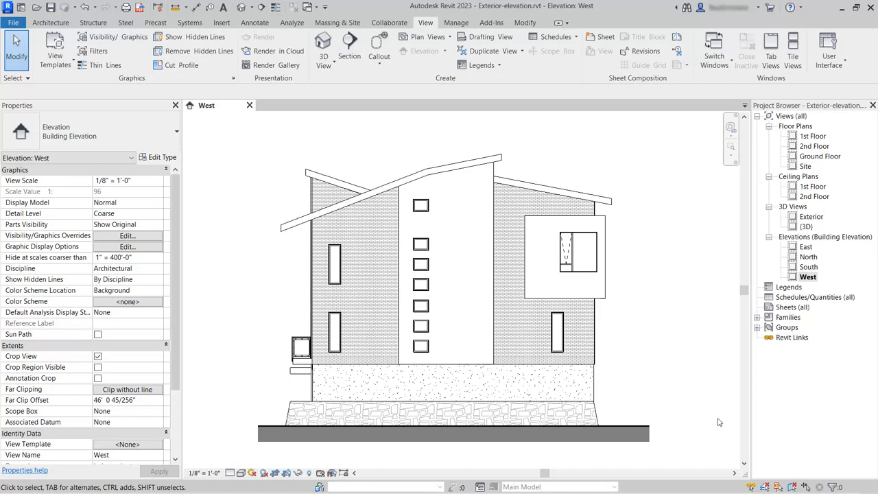
Turn on shadows in the West elevation and set the shadow intensity to 20 in the lighting options
click(264, 473)
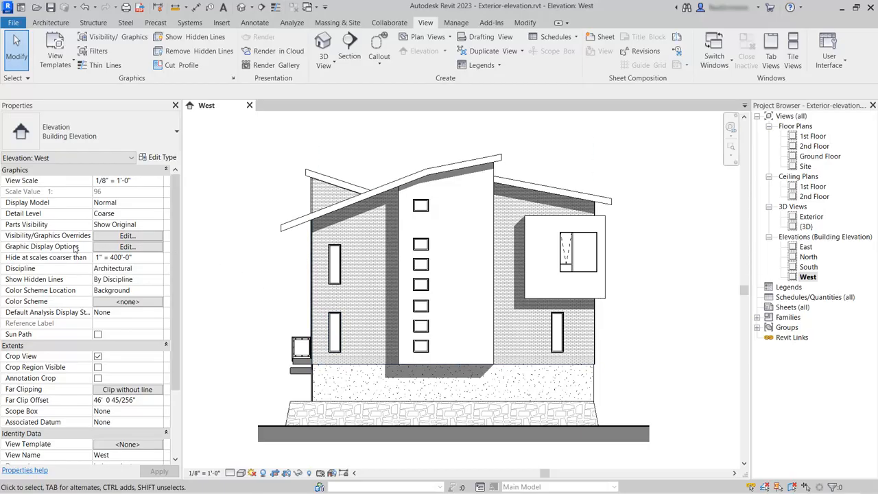
click(128, 247)
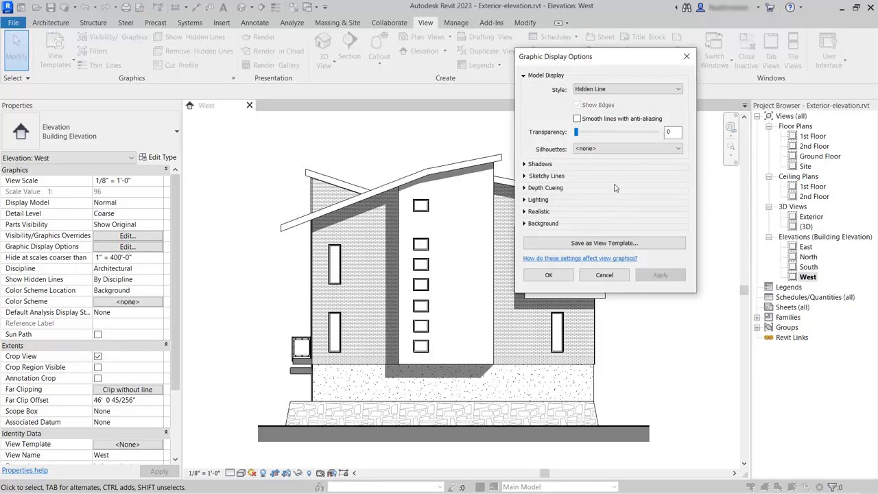
click(533, 199)
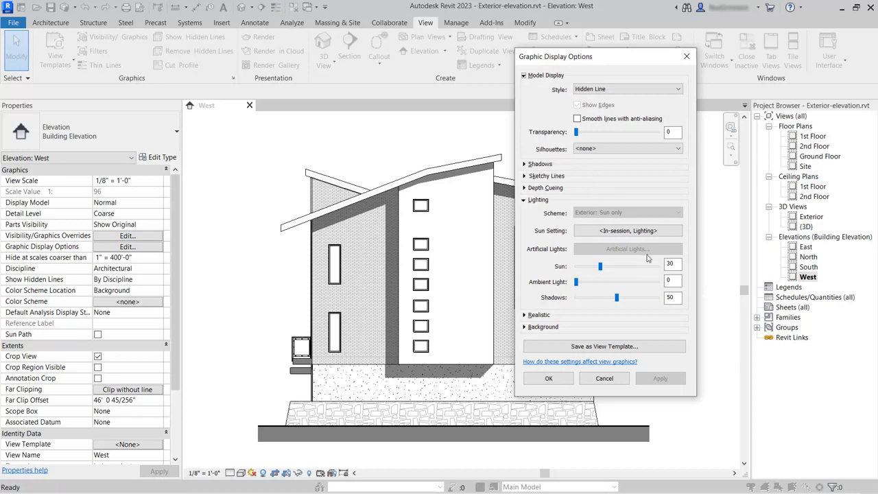
drag(616, 298, 592, 303)
click(661, 379)
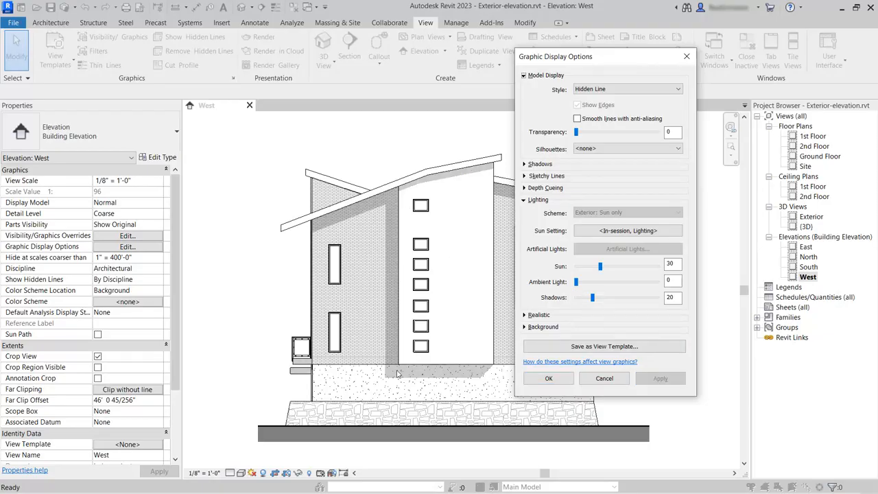
click(549, 380)
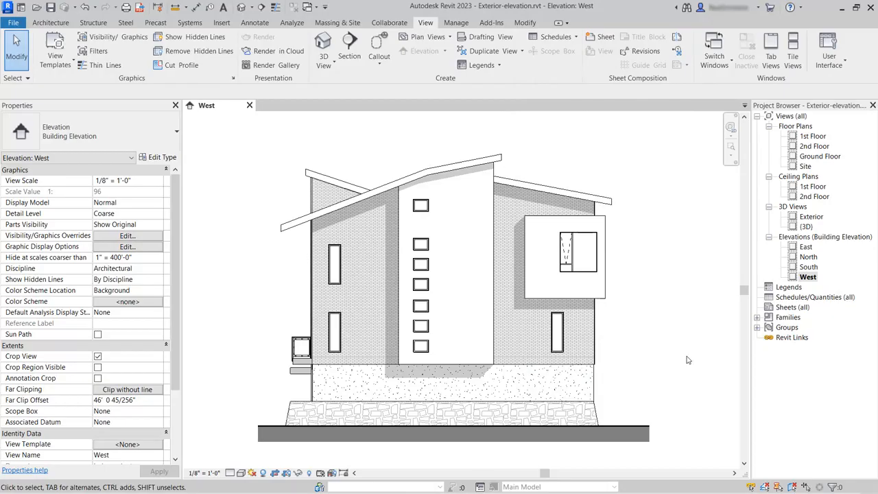
Open the Finish 1 layer's material for editing in the structure of the brick wall type Exterior - Brick on Mtl. Stud
scroll(347, 352, up, 2)
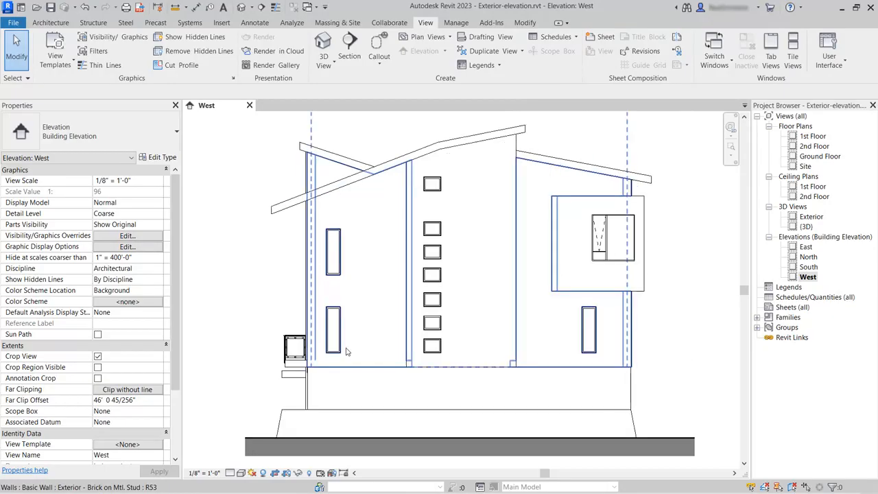
scroll(349, 309, up, 3)
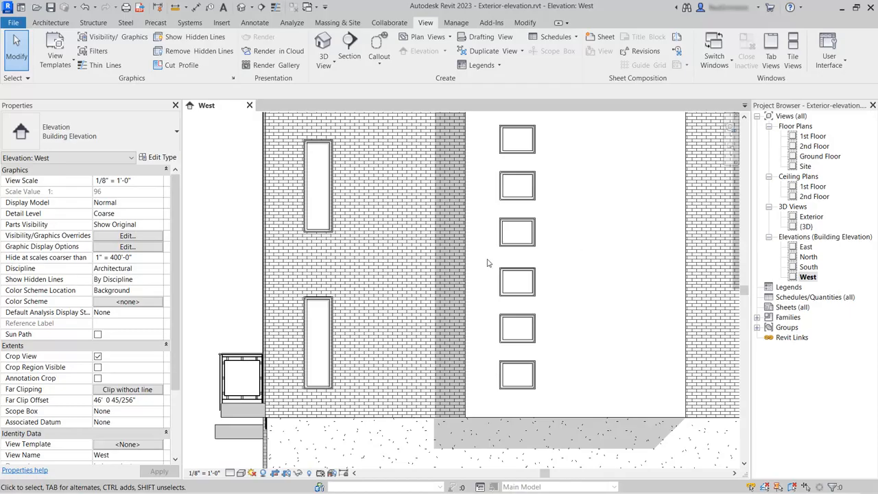
click(384, 262)
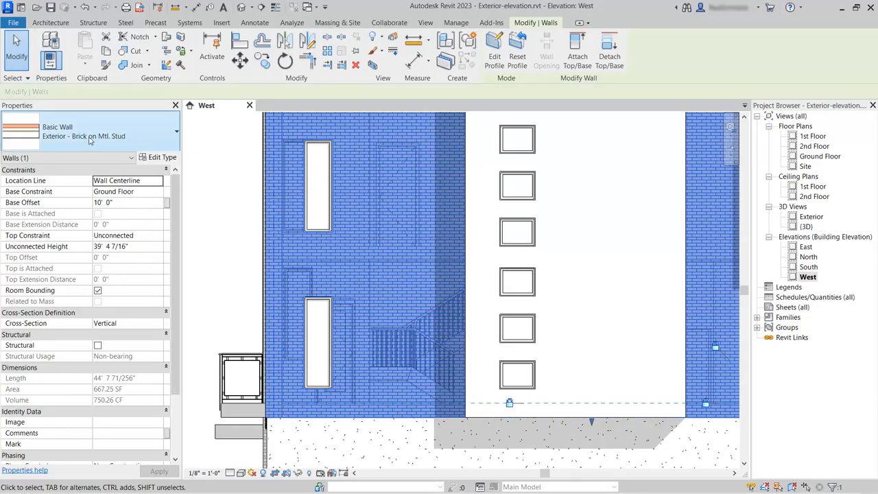
click(162, 157)
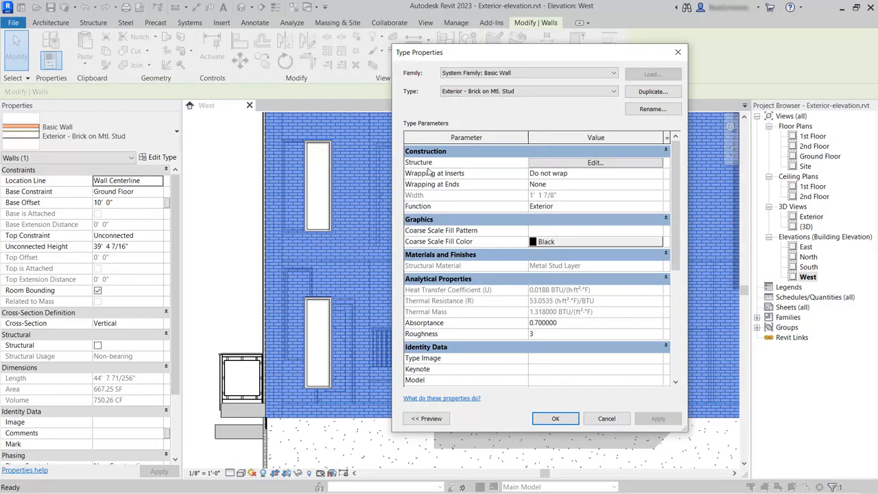
click(594, 162)
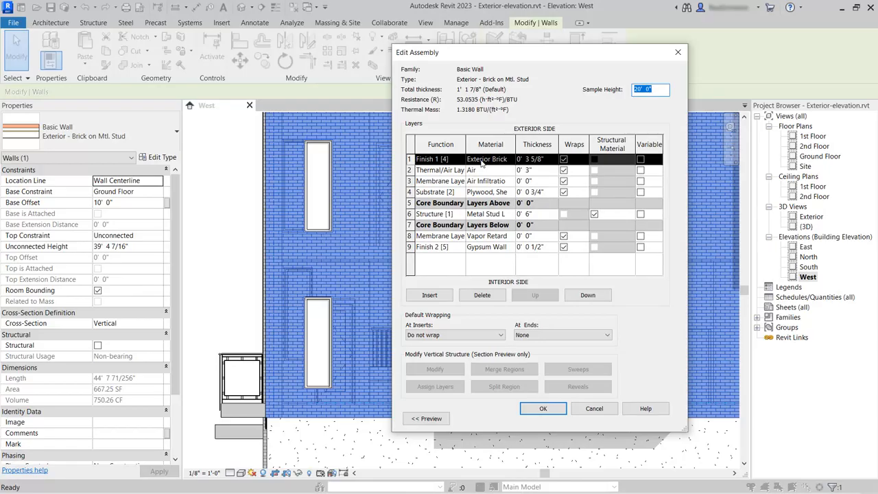
click(484, 162)
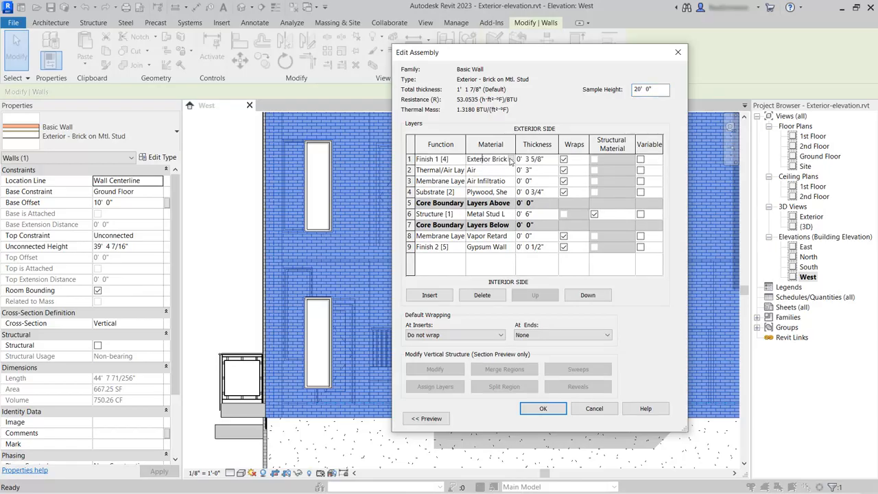
click(511, 160)
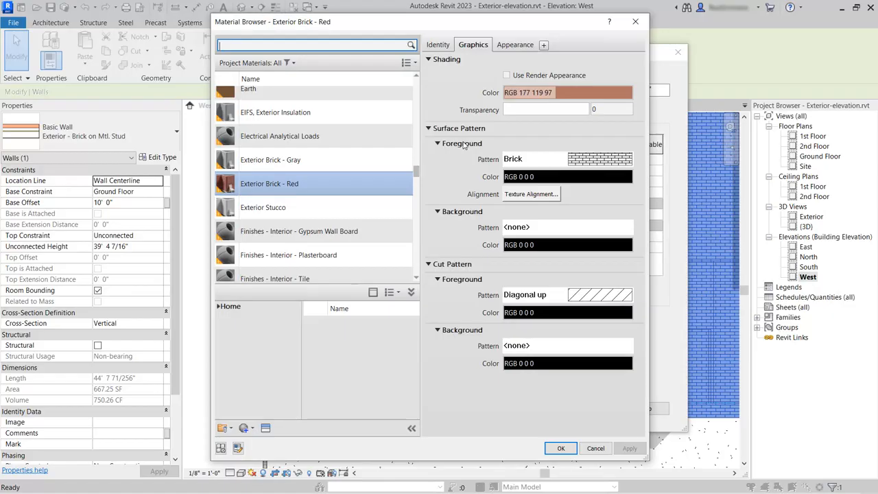
Set the Exterior Brick - Red material's surface foreground to the 3" parallel model pattern, accept the wall type changes and deselect the wall
click(578, 159)
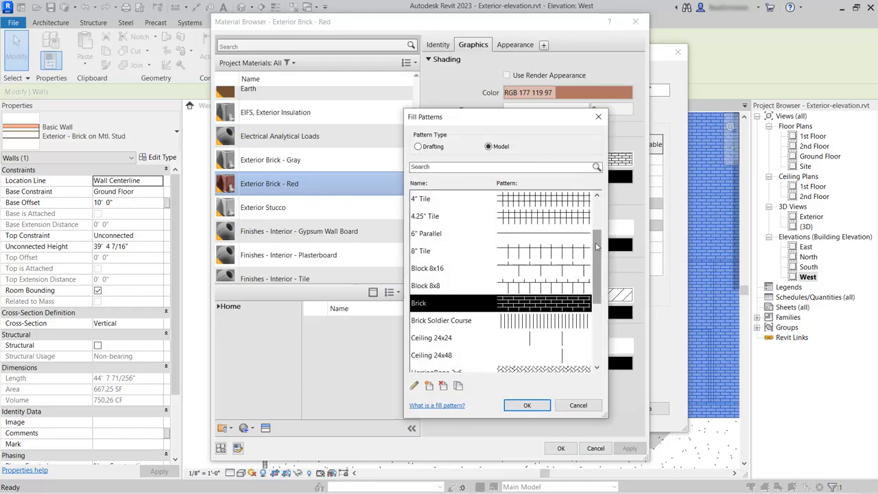
scroll(596, 247, up, 3)
click(434, 218)
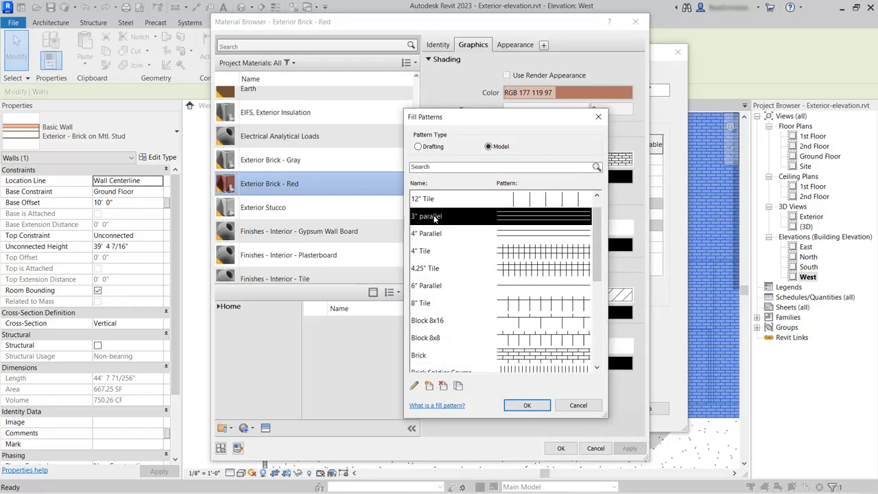
click(527, 406)
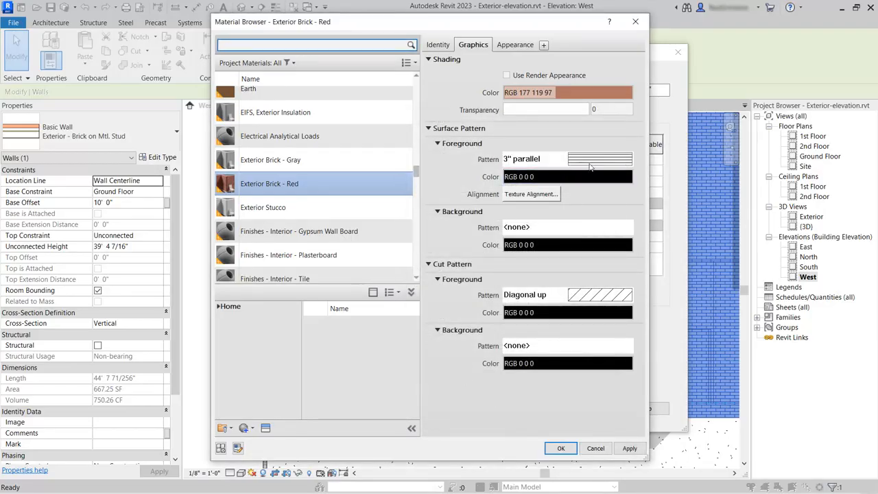
click(560, 448)
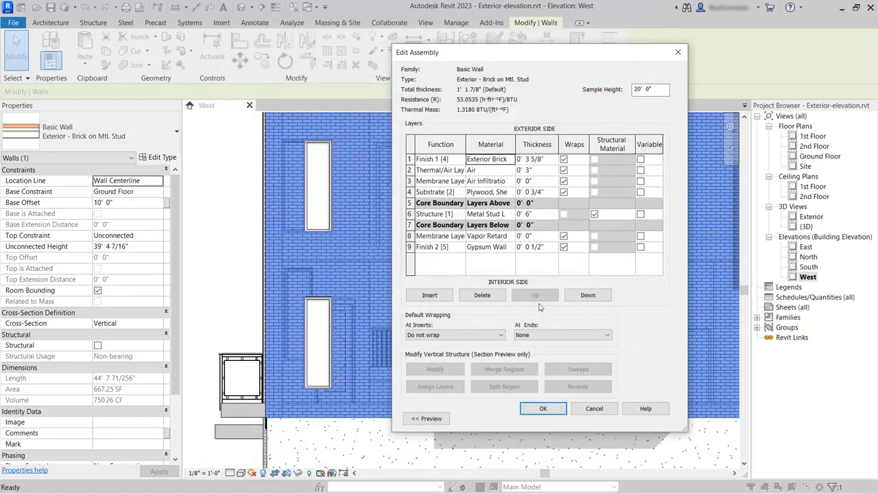
click(543, 410)
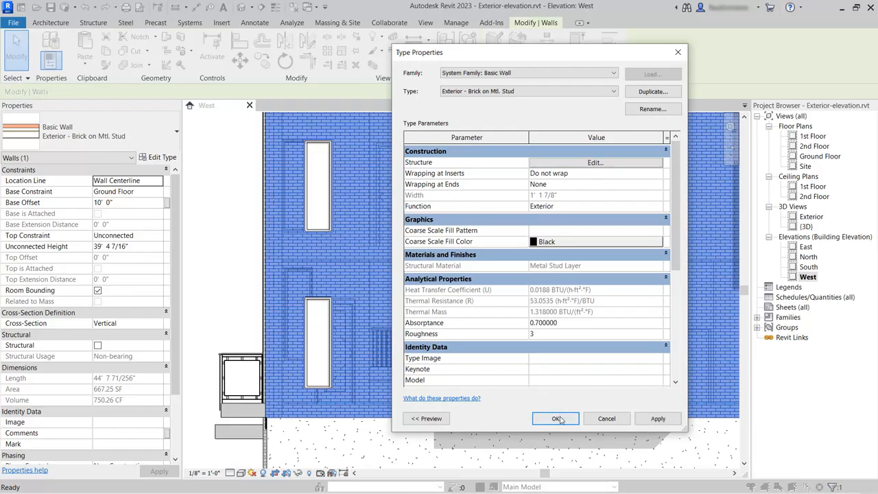
click(557, 418)
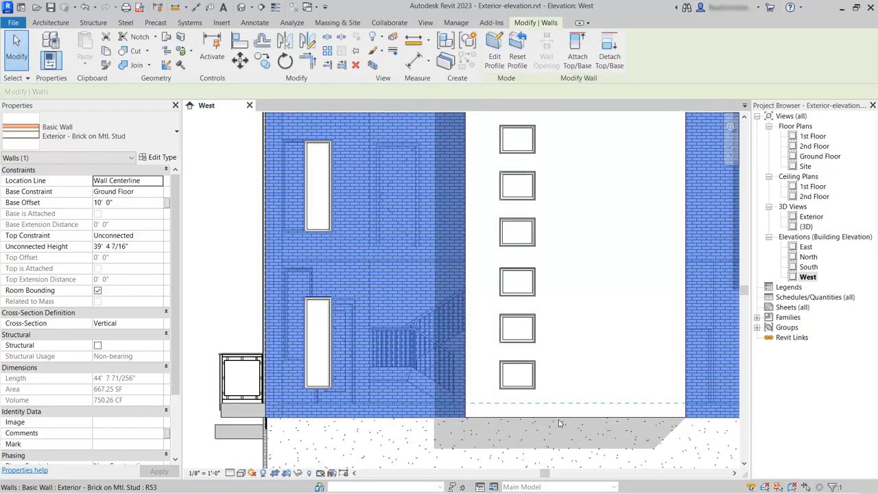
click(218, 289)
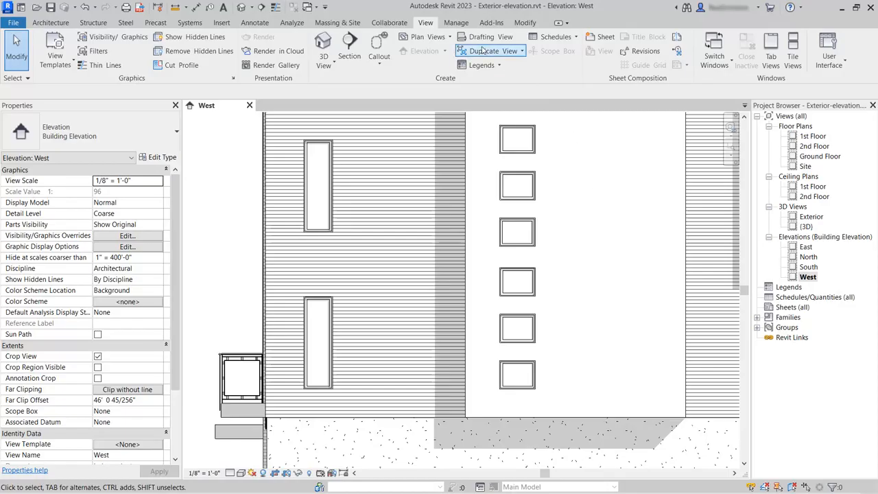
Assign the Stucco drafting pattern to the surface foreground of the Exterior Stucco material through the project's materials
click(456, 23)
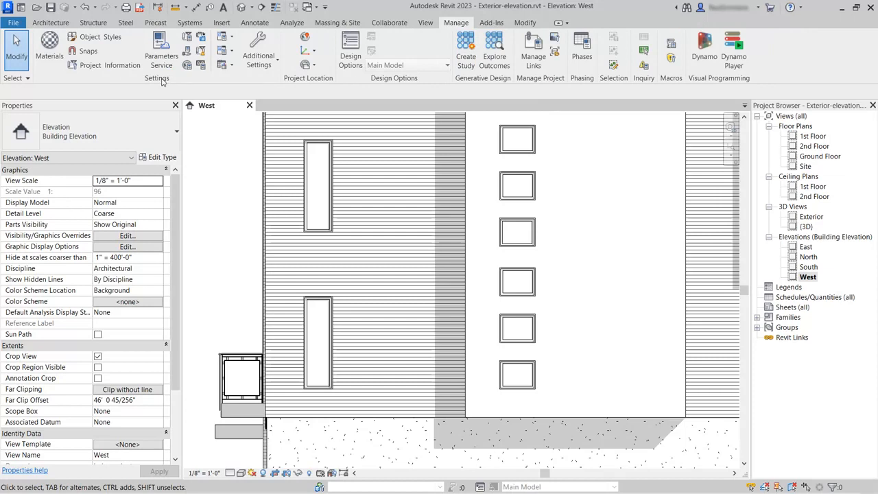
click(48, 45)
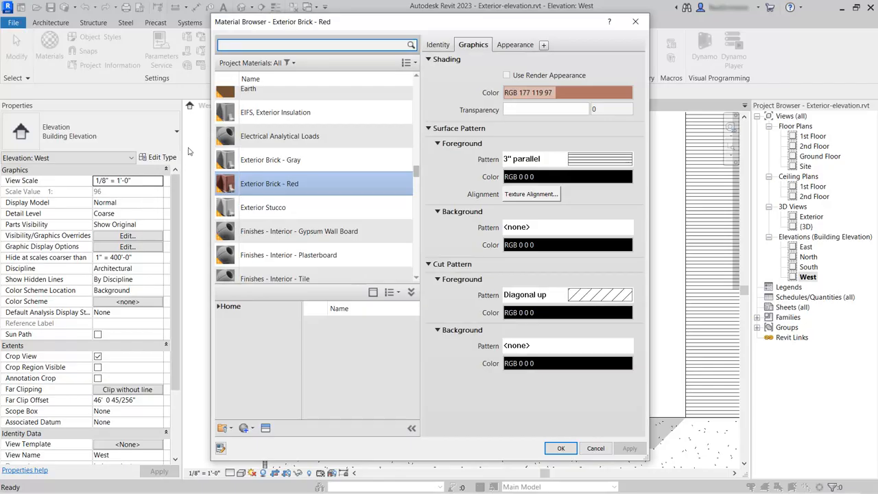
click(303, 207)
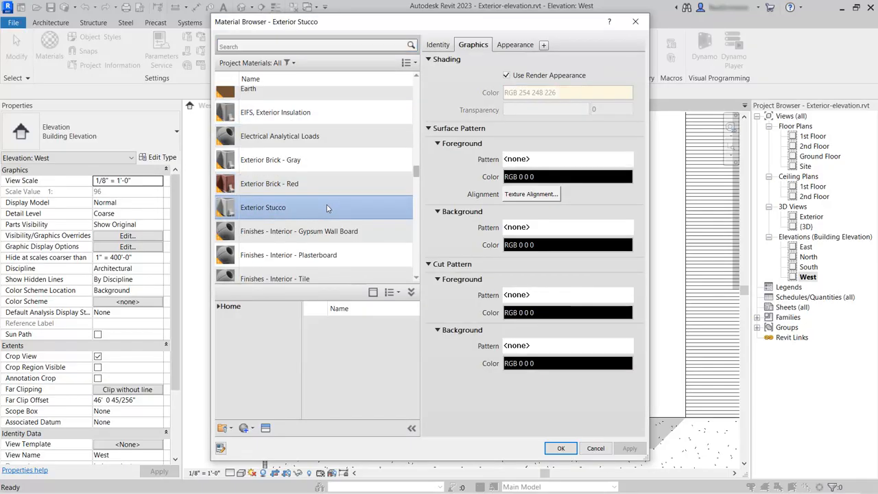
click(530, 159)
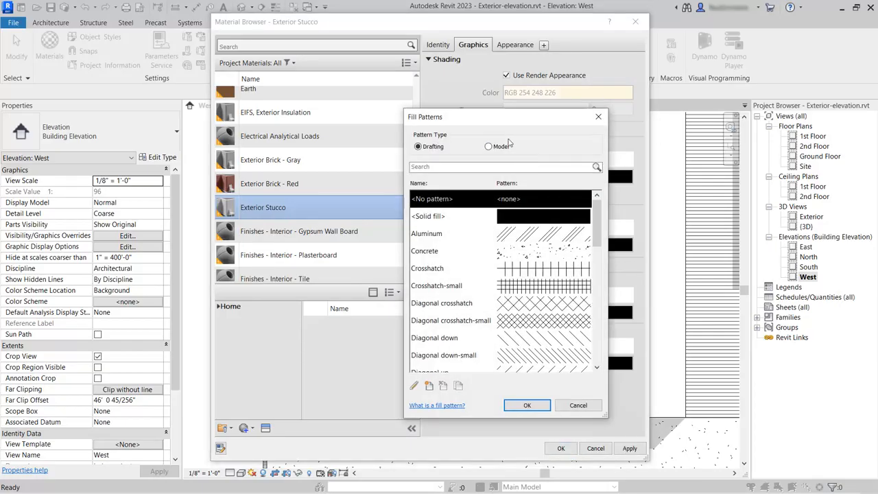
click(445, 167)
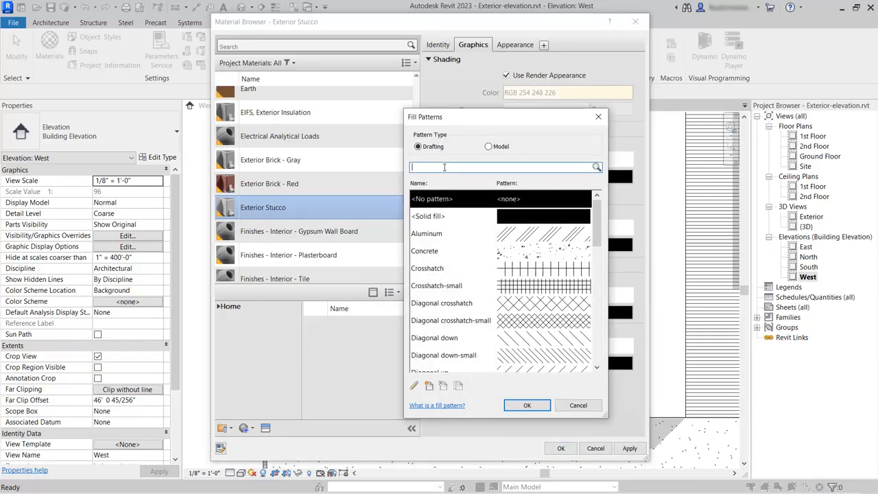
text(Stu)
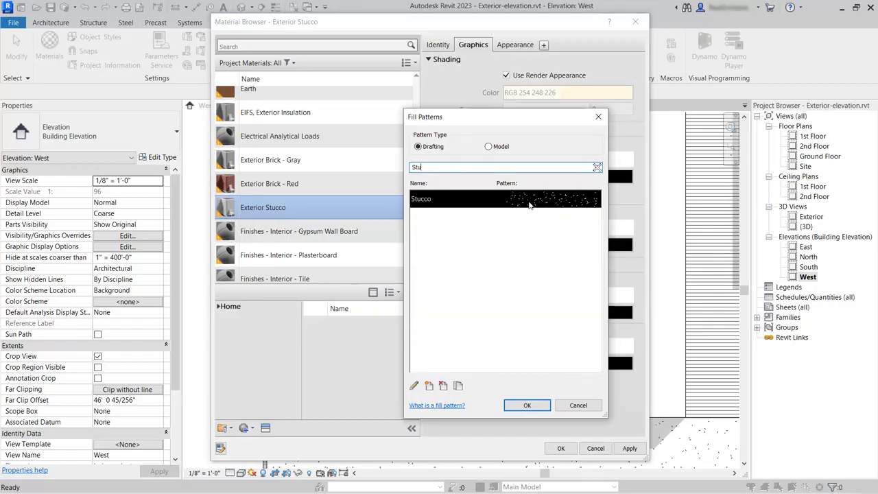
click(527, 404)
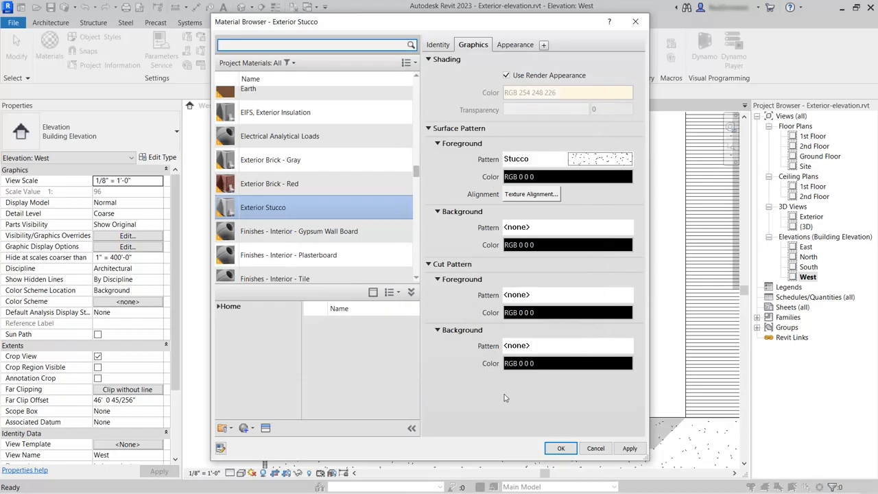
click(559, 449)
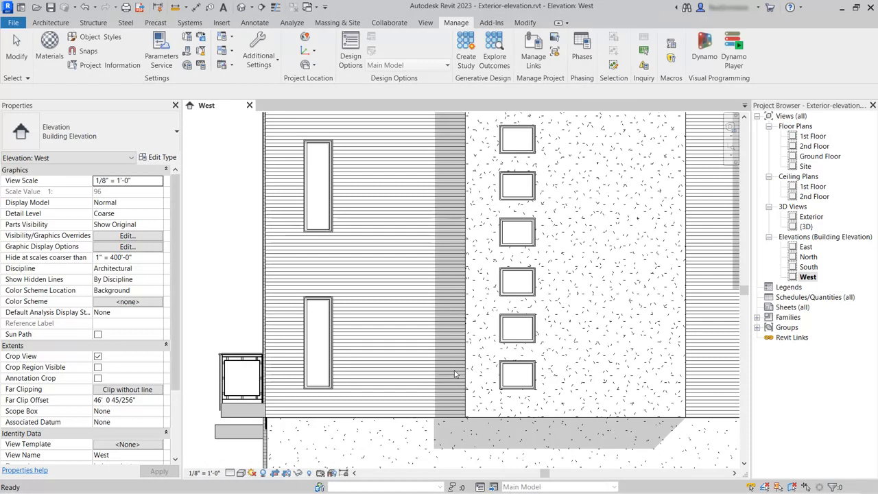
scroll(519, 355, down, 5)
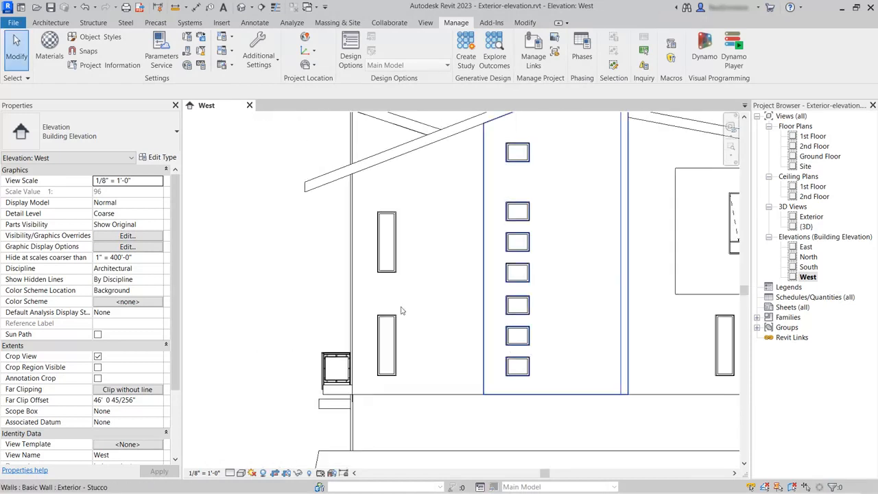